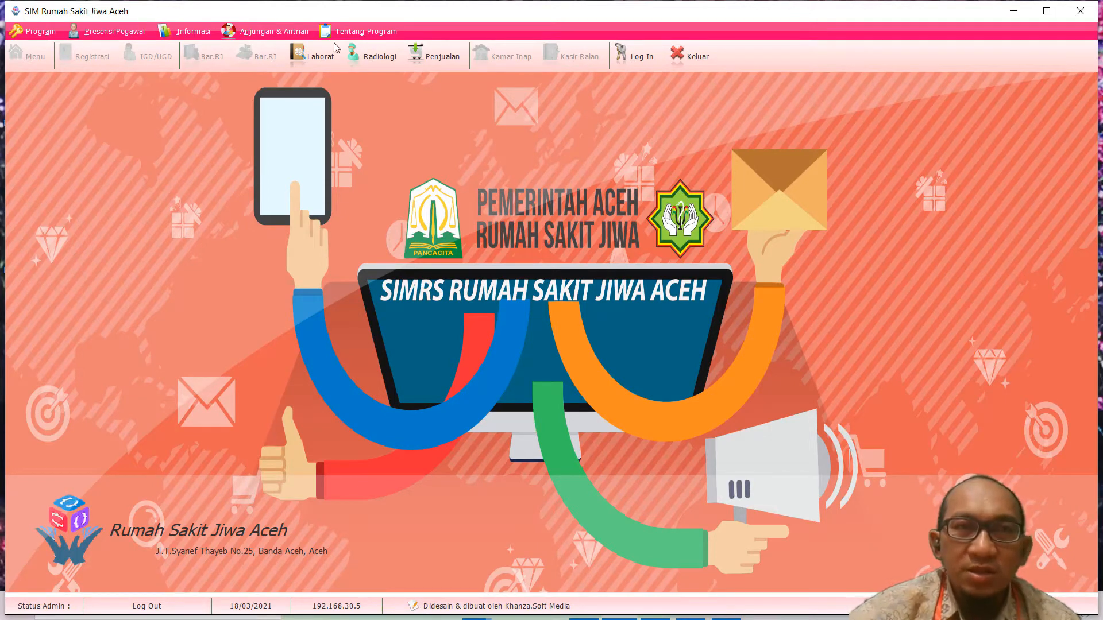
Step: Log in to SIMRS Khanza with the administrator ID and password
left_click(646, 55)
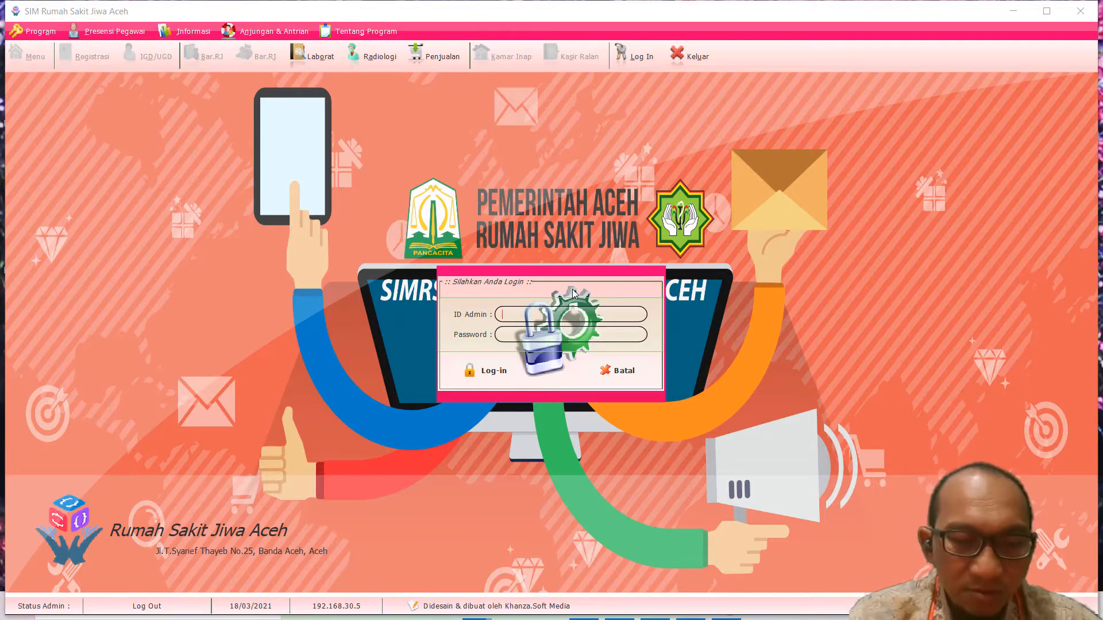
type("sp")
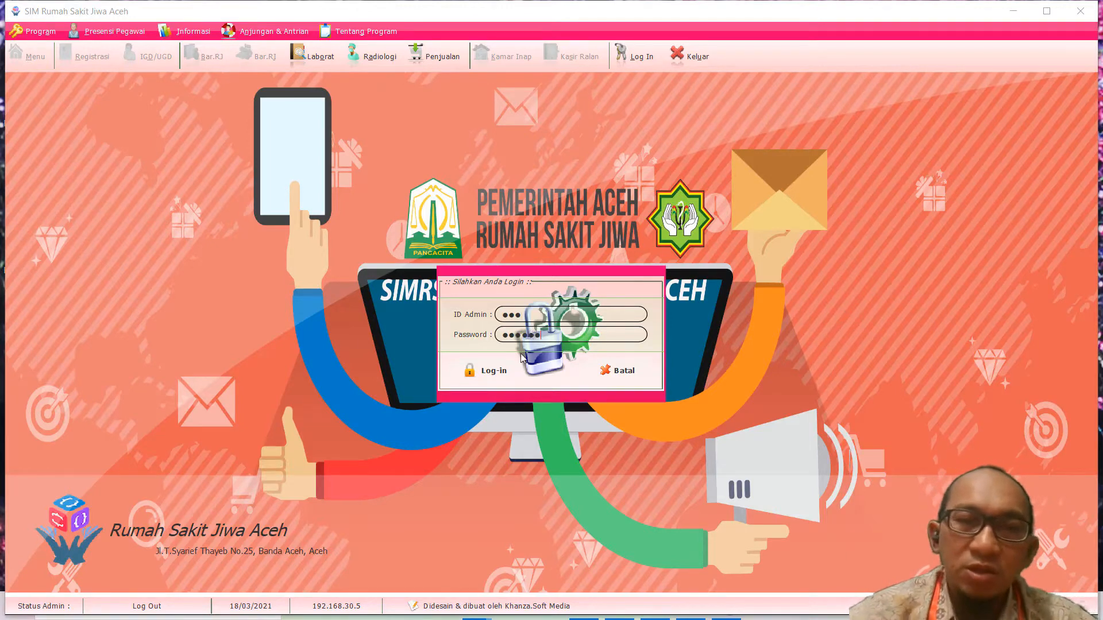
left_click(493, 373)
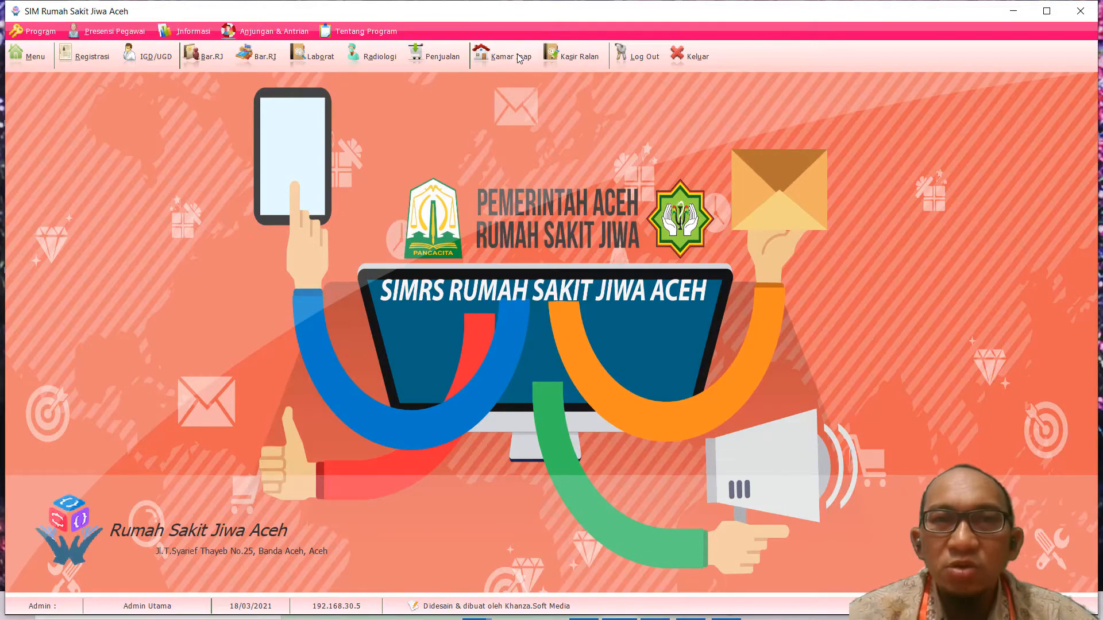
Step: Open the Kamar Inap patient list, adjust the No.Rawat and Alamat Pasien column widths, and select an admission
left_click(517, 56)
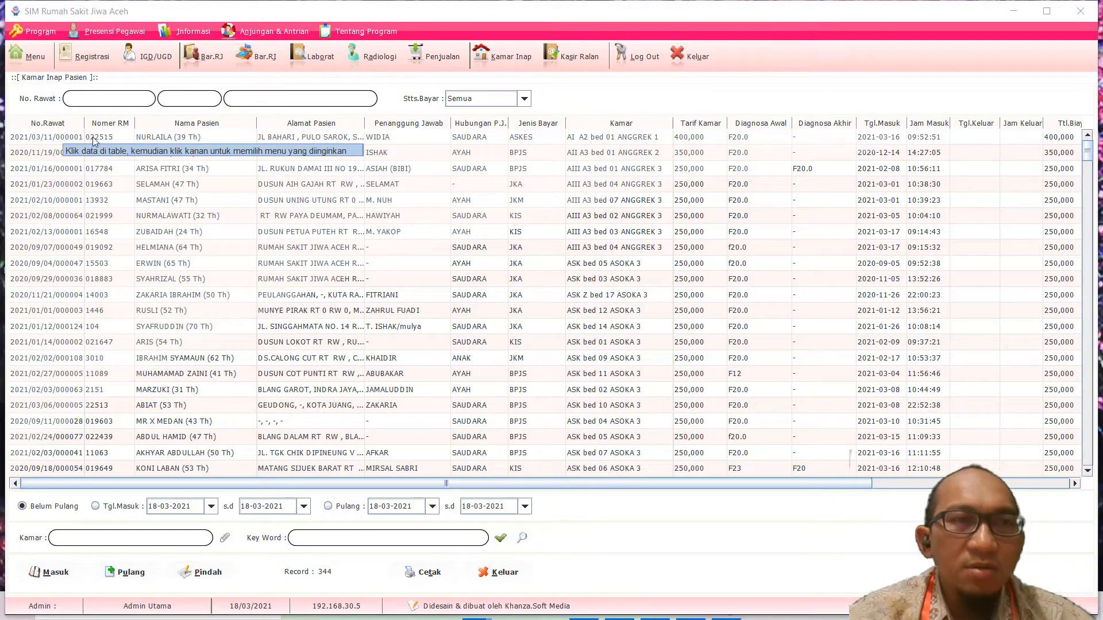
left_click_drag(84, 123, 96, 124)
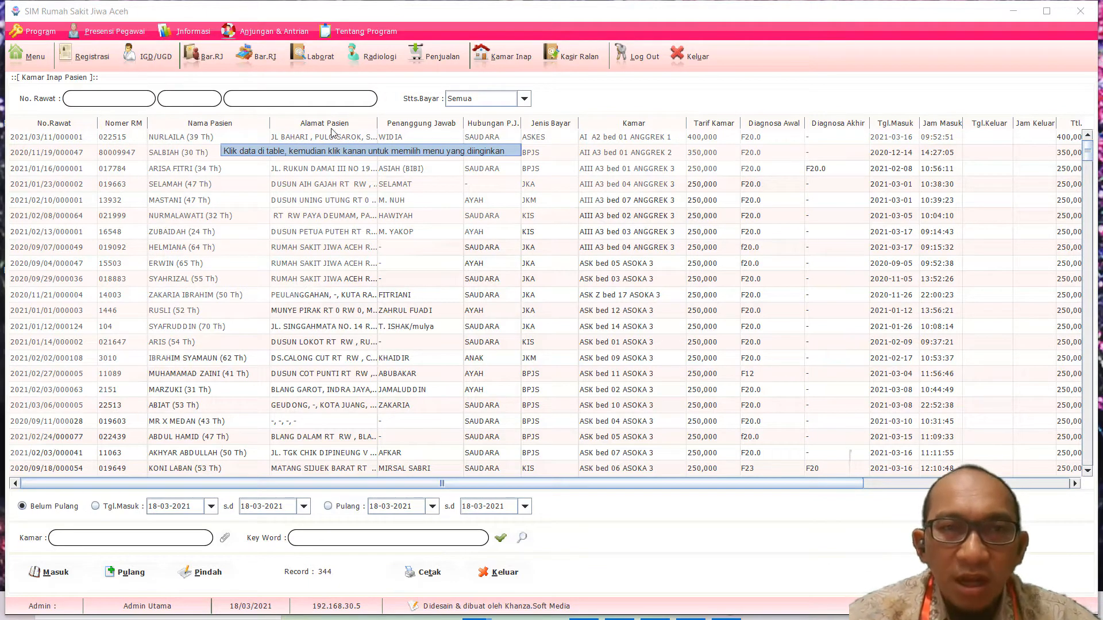
left_click_drag(377, 123, 779, 123)
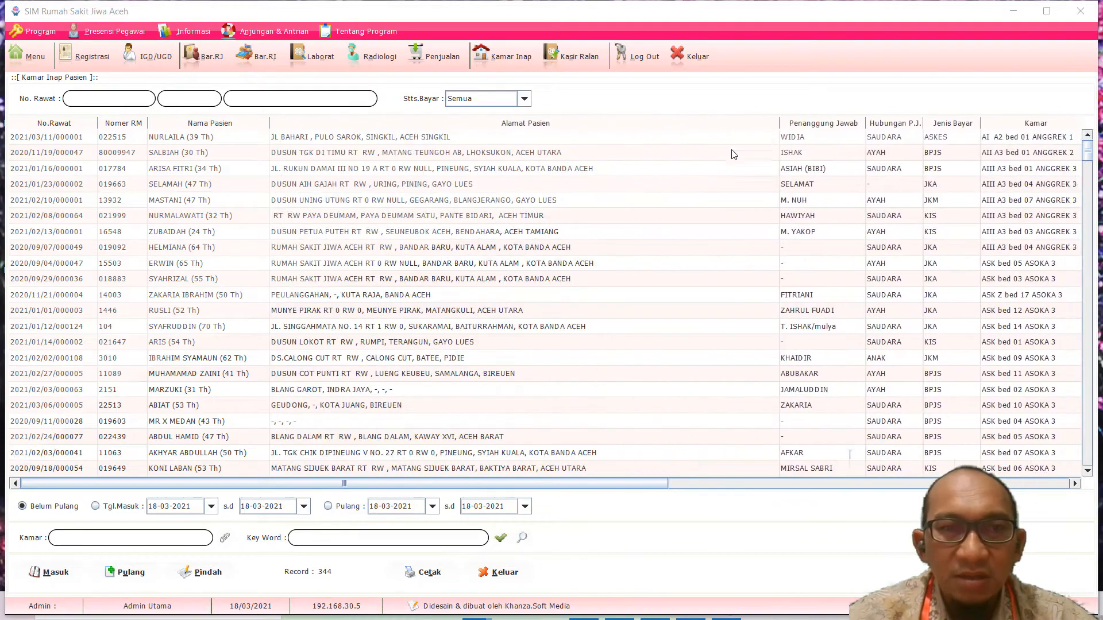
left_click_drag(733, 154, 384, 183)
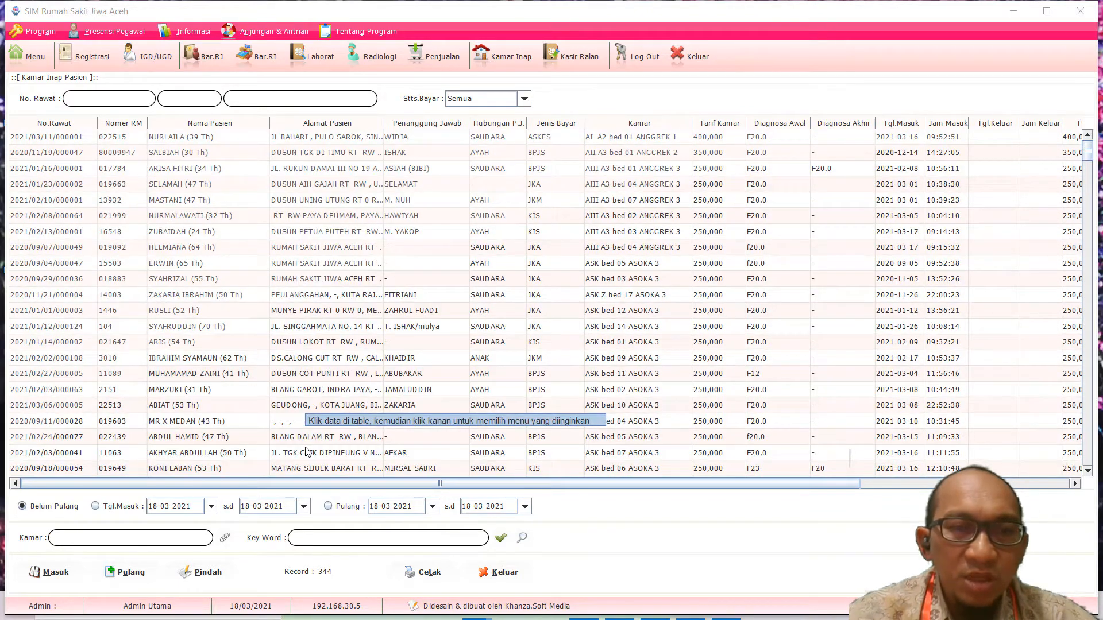
left_click(290, 425)
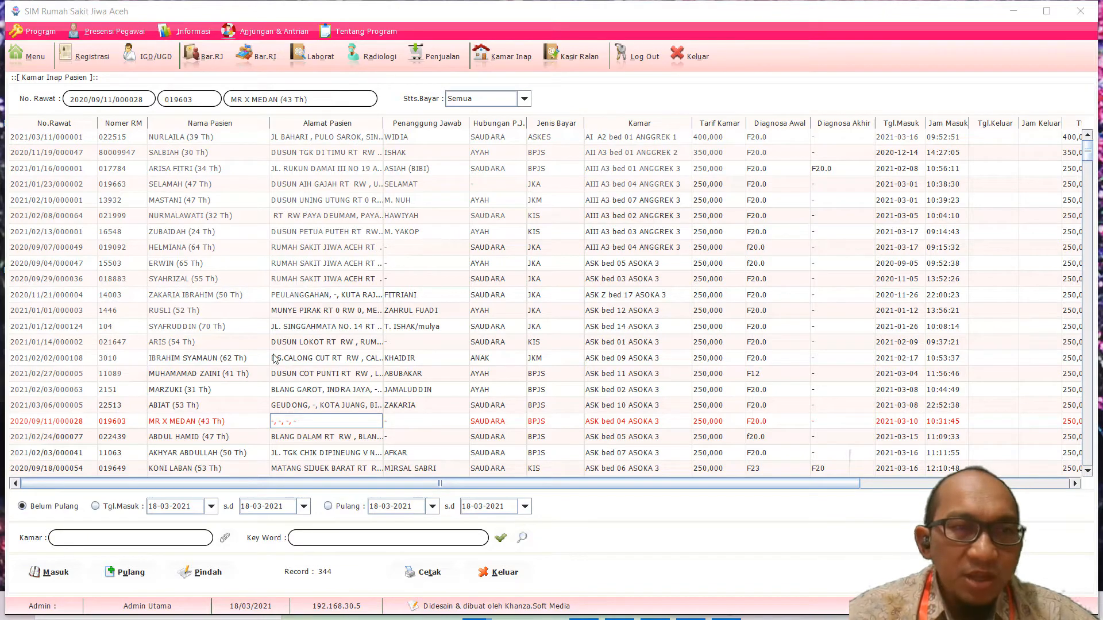
Step: Scroll down and back up through the list of 344 current inpatient admissions
scroll(115, 253, "down", 20)
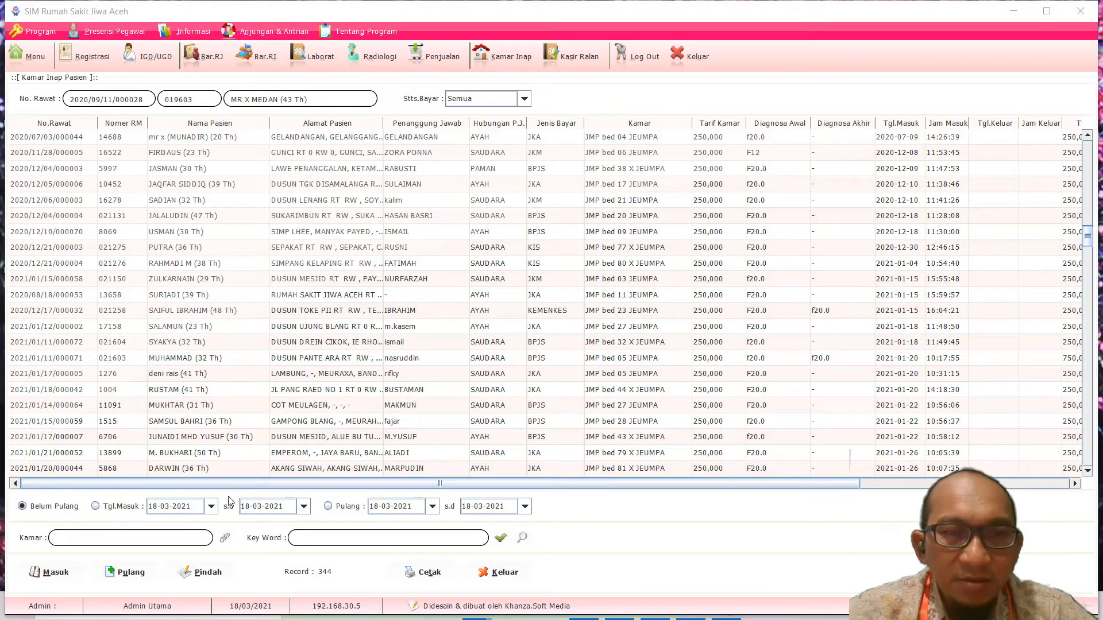
scroll(256, 363, "down", 7)
scroll(255, 364, "down", 10)
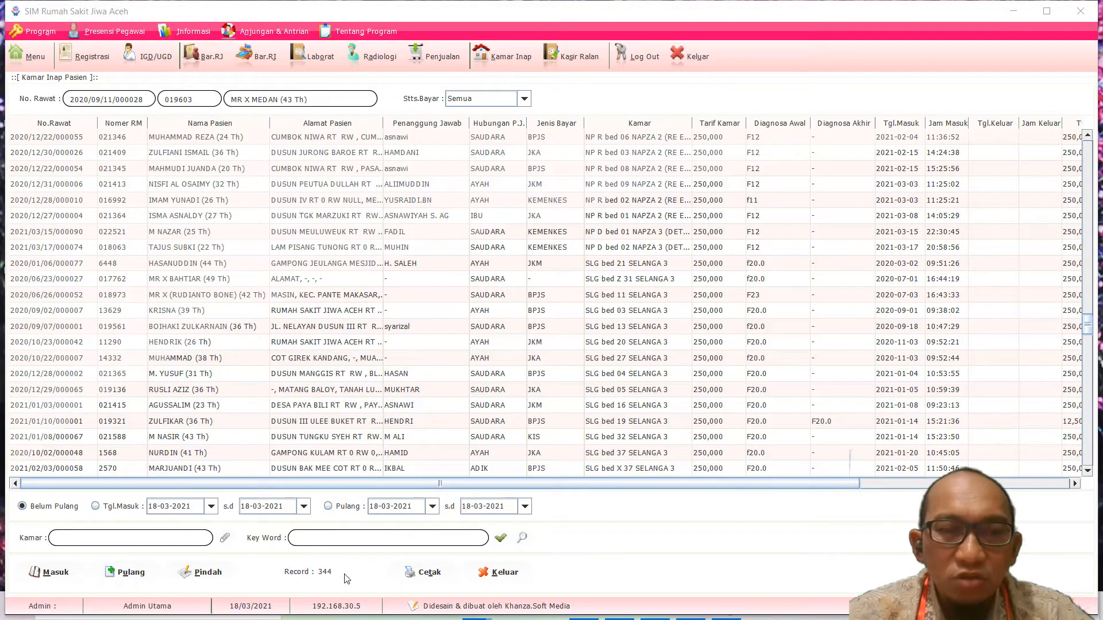
scroll(213, 446, "up", 20)
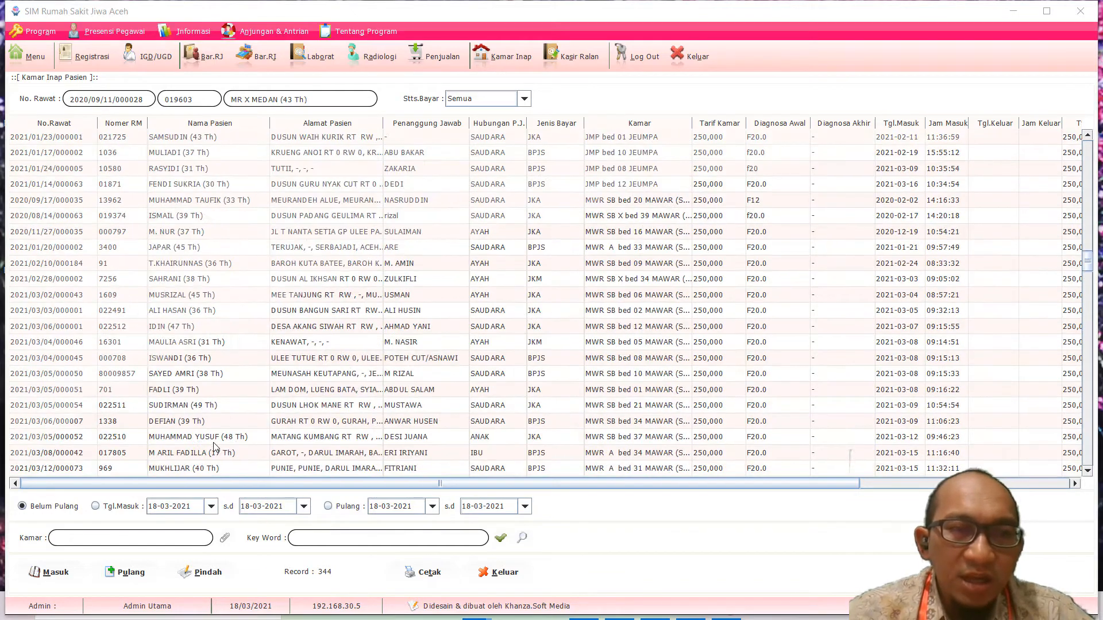
scroll(212, 445, "up", 15)
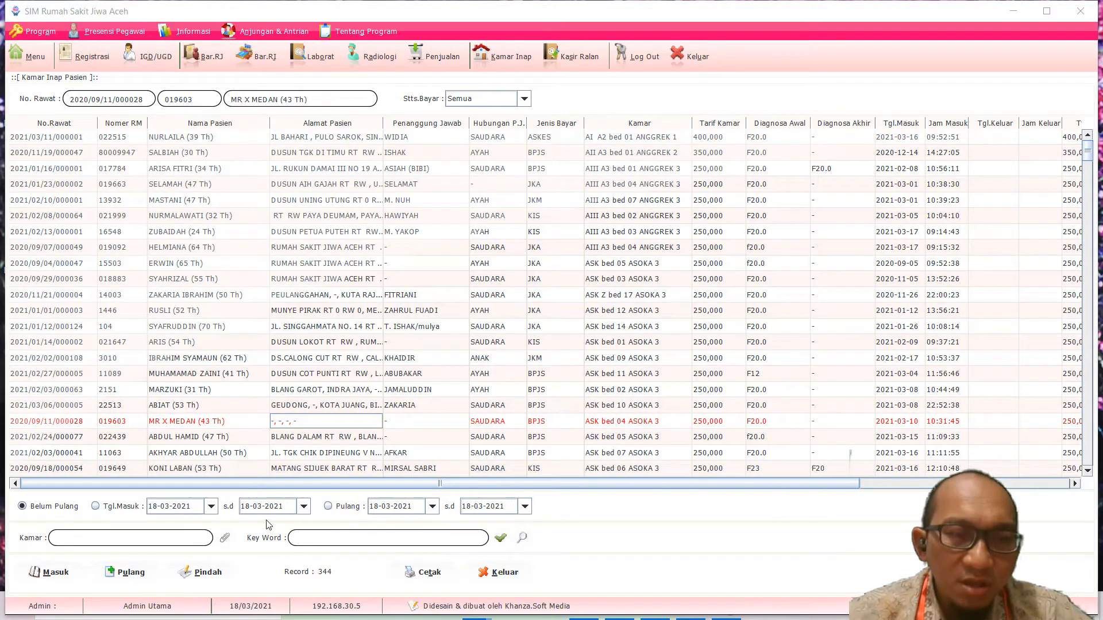
Step: Choose MELATI (ACUT) in the Kamar ward lookup and apply it, leaving 6 patients
left_click(225, 539)
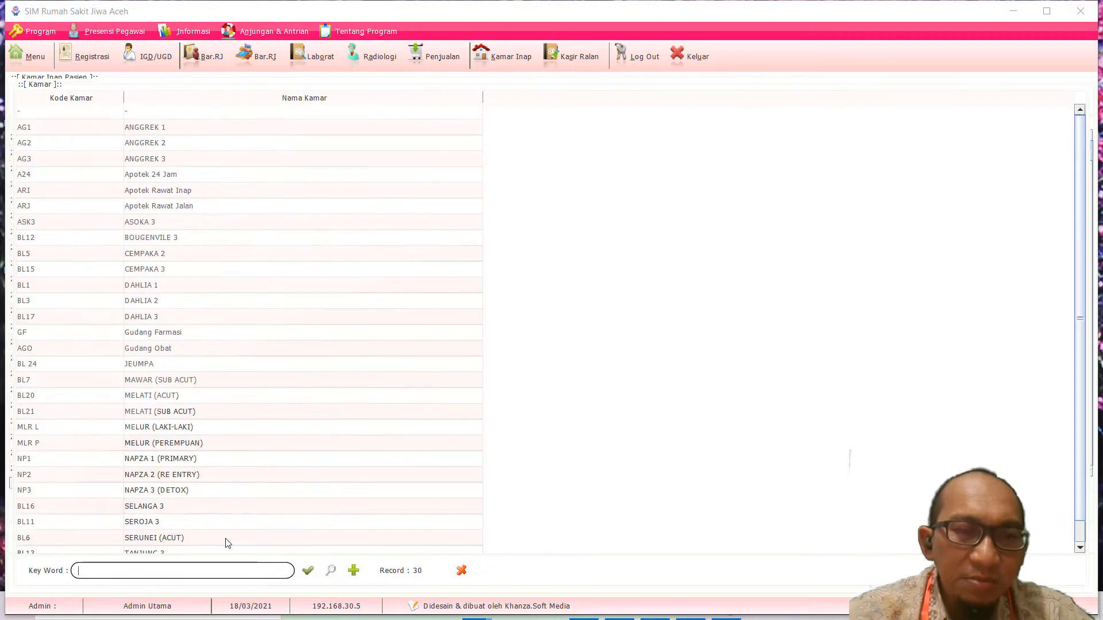
scroll(162, 392, "down", 1)
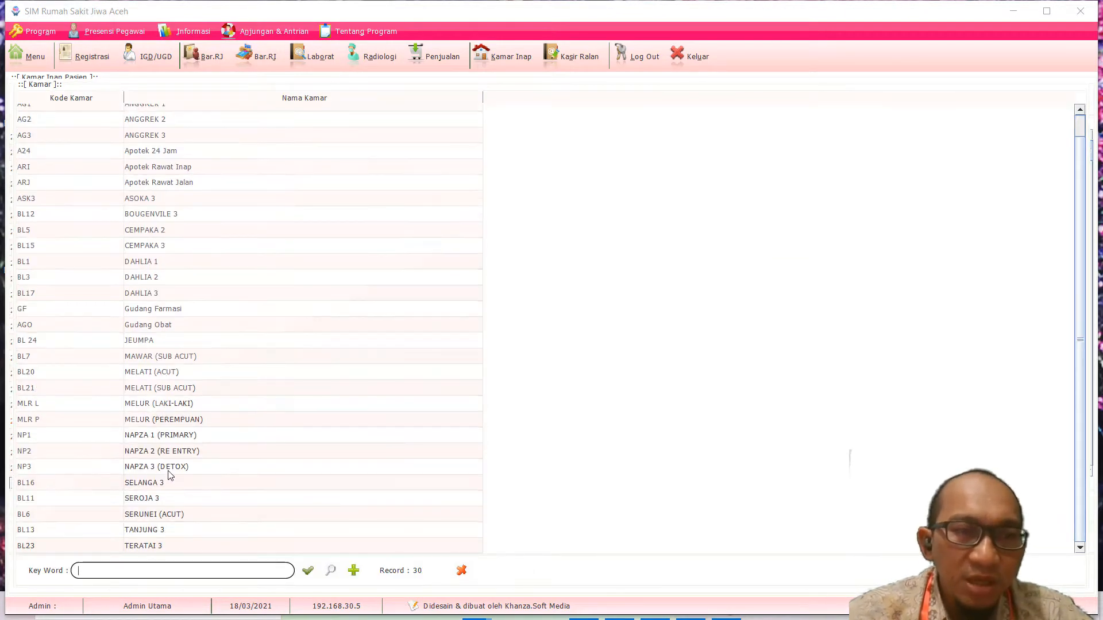
left_click(143, 376)
left_click(145, 389)
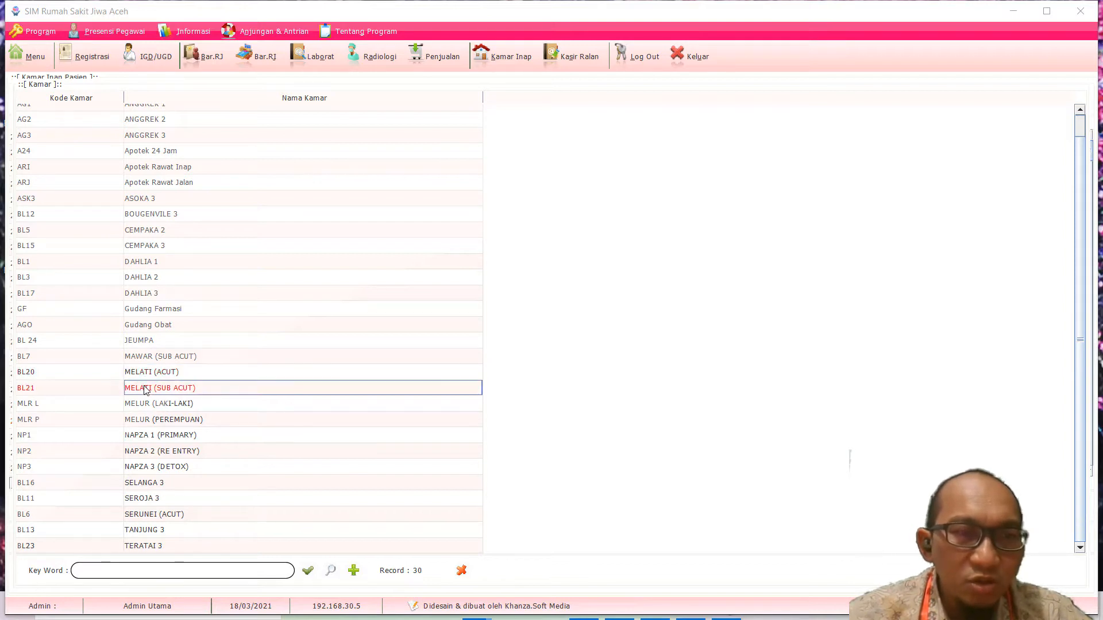
left_click(144, 377)
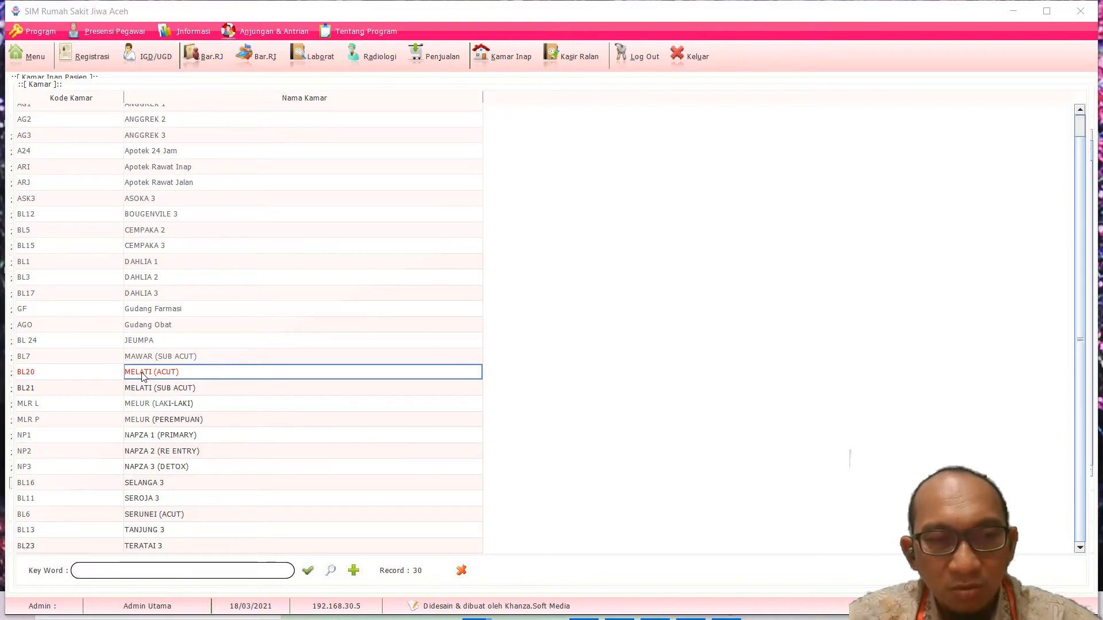
double_click(144, 377)
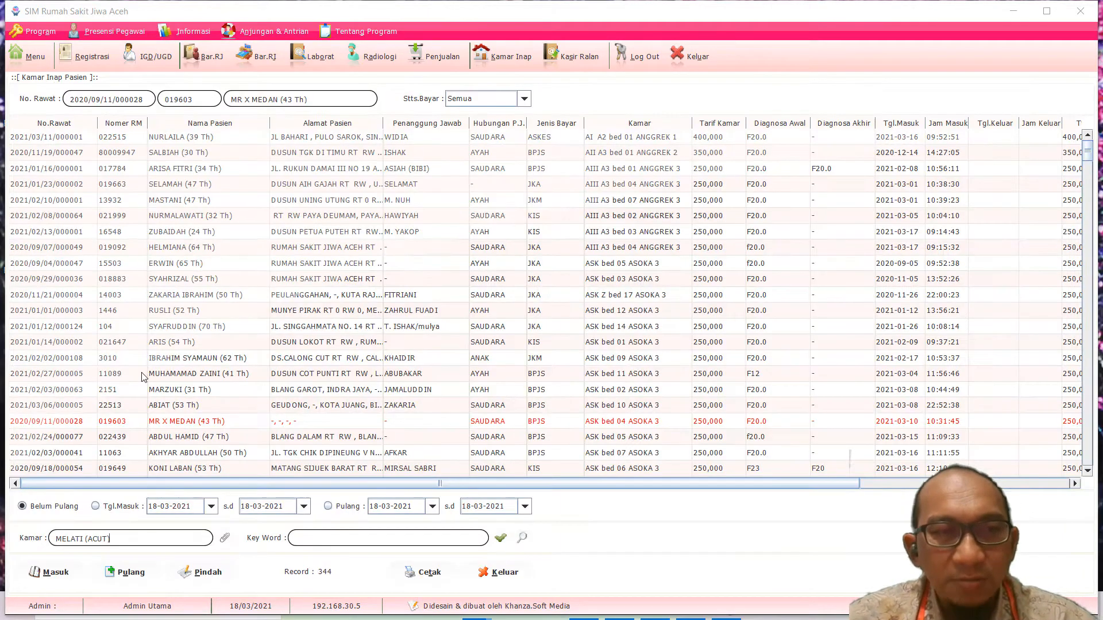
left_click(500, 538)
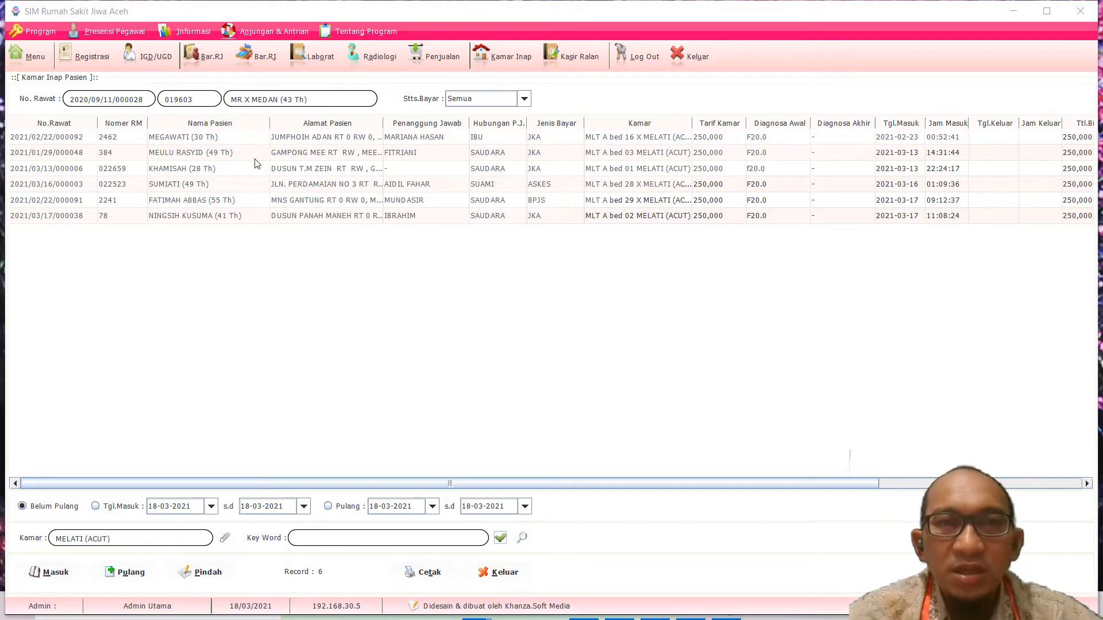
Step: Widen the Alamat Pasien and Kamar columns of the MELATI (ACUT) list and shift the table view
left_click_drag(384, 123, 489, 136)
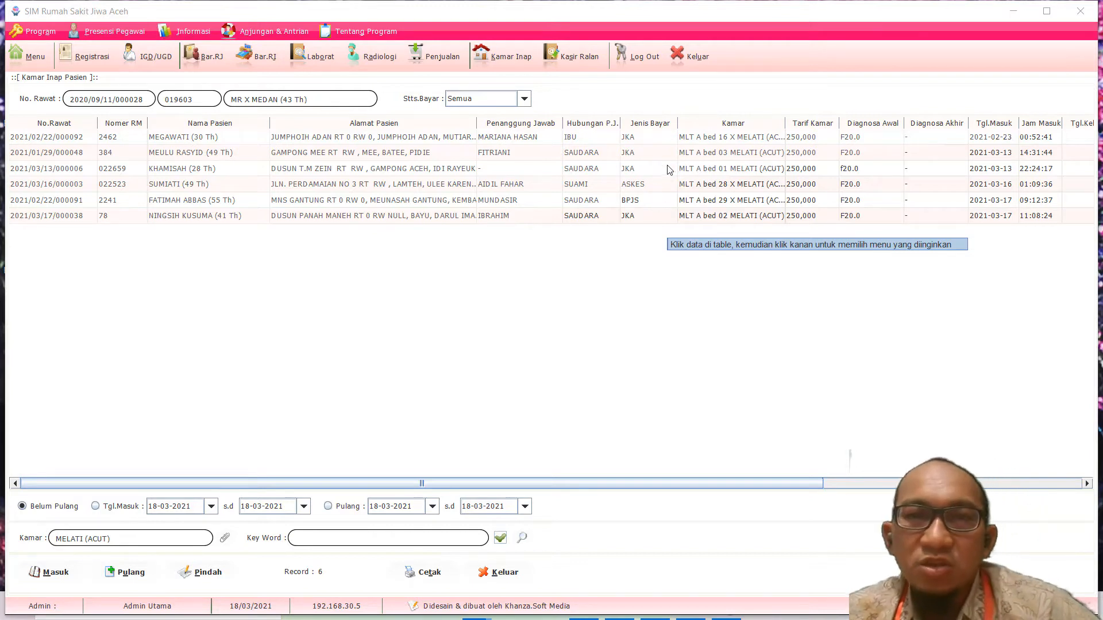
left_click_drag(784, 123, 830, 123)
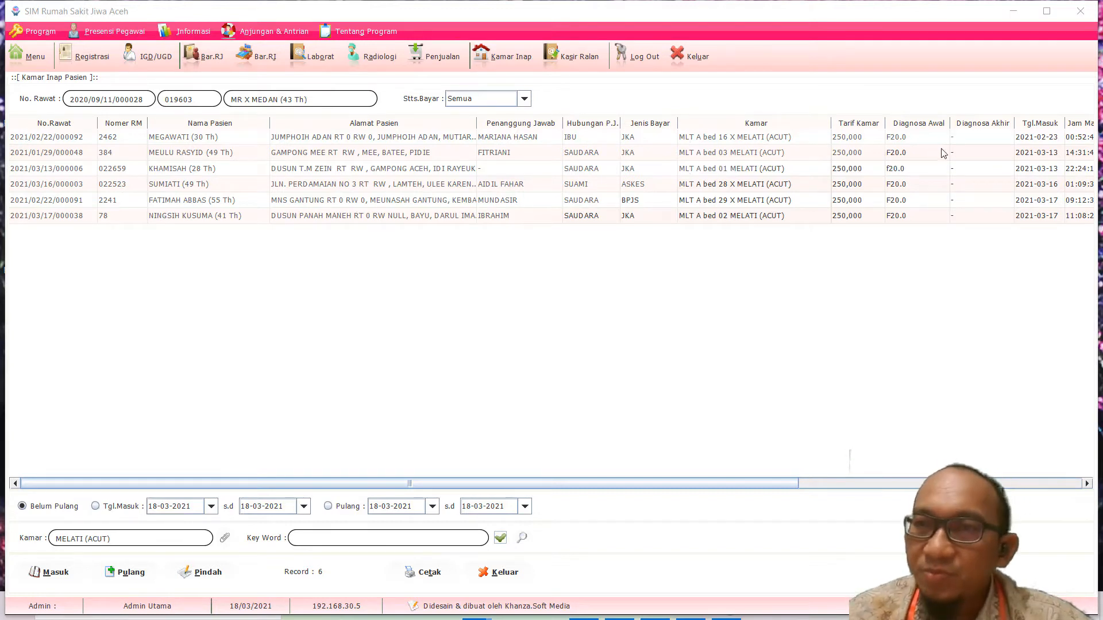
left_click_drag(763, 483, 750, 505)
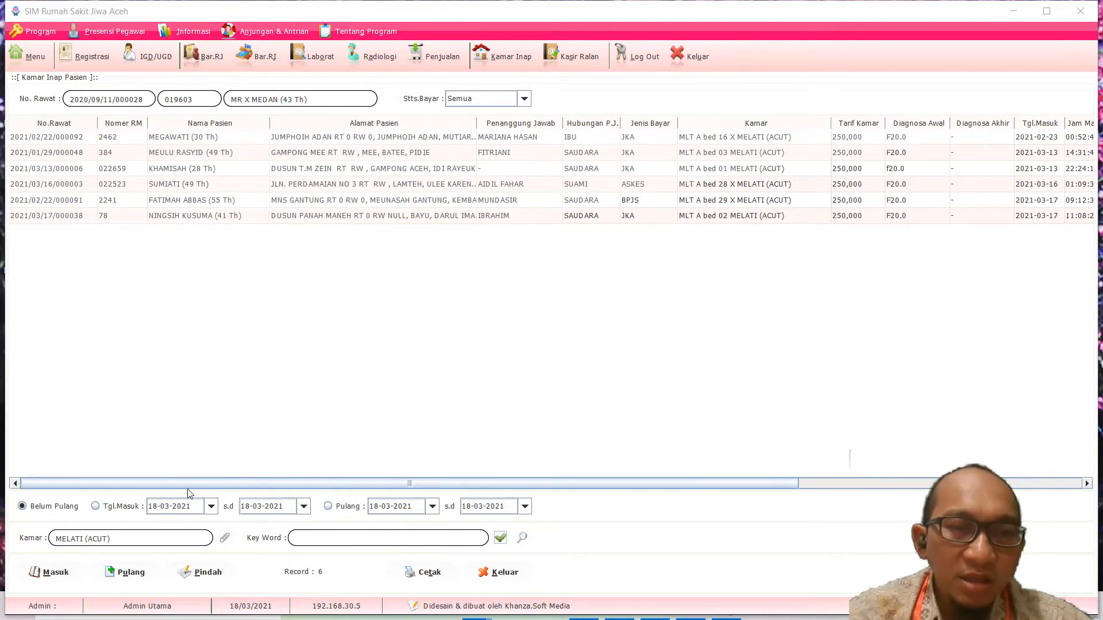
Step: Filter the inpatient list to MELATI (SUB ACUT) and click through its first two admissions
left_click(225, 538)
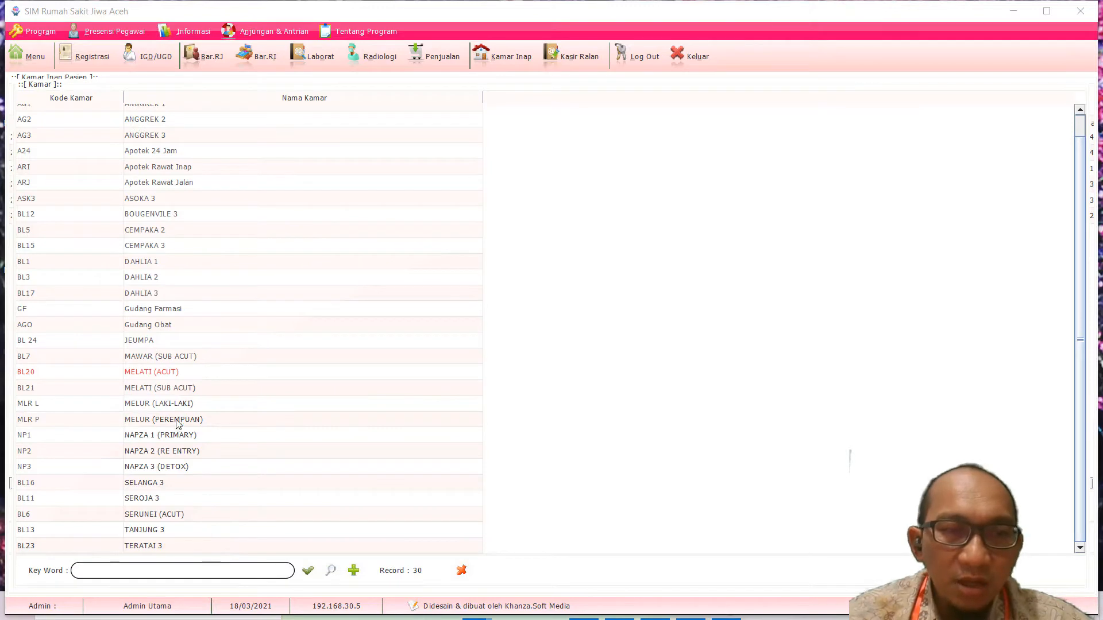
double_click(179, 388)
left_click(501, 539)
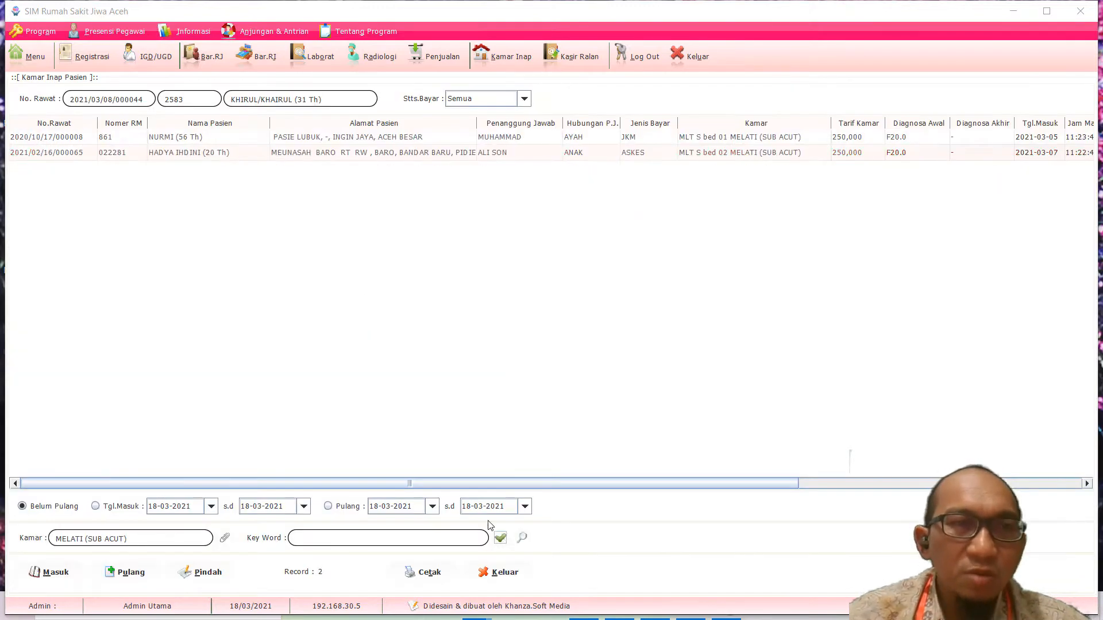
left_click(230, 142)
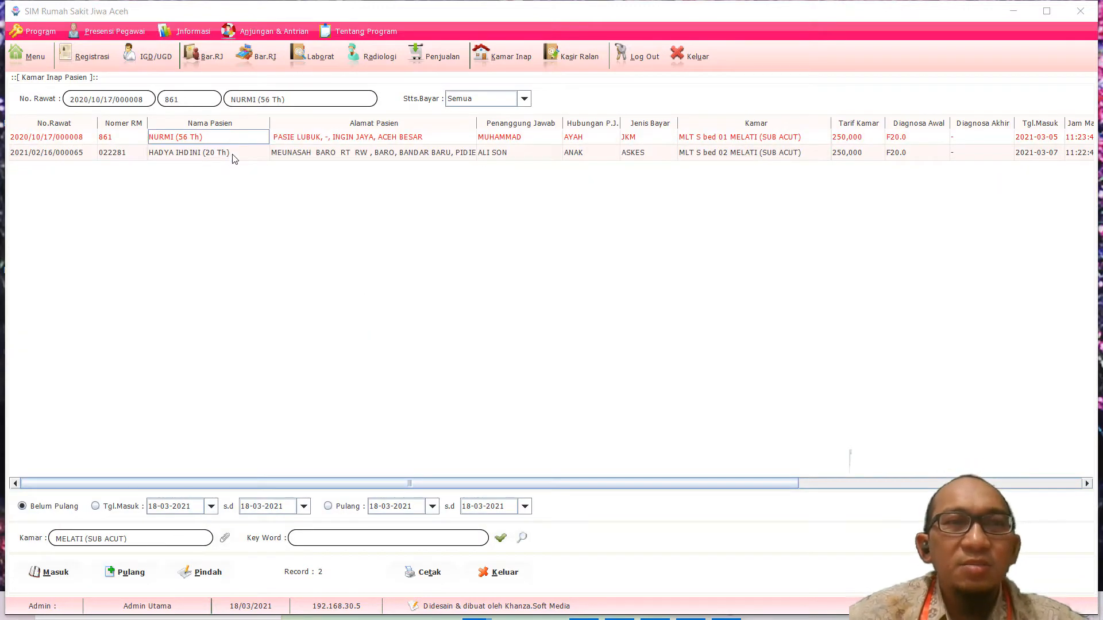
left_click(230, 153)
left_click(213, 139)
left_click(226, 154)
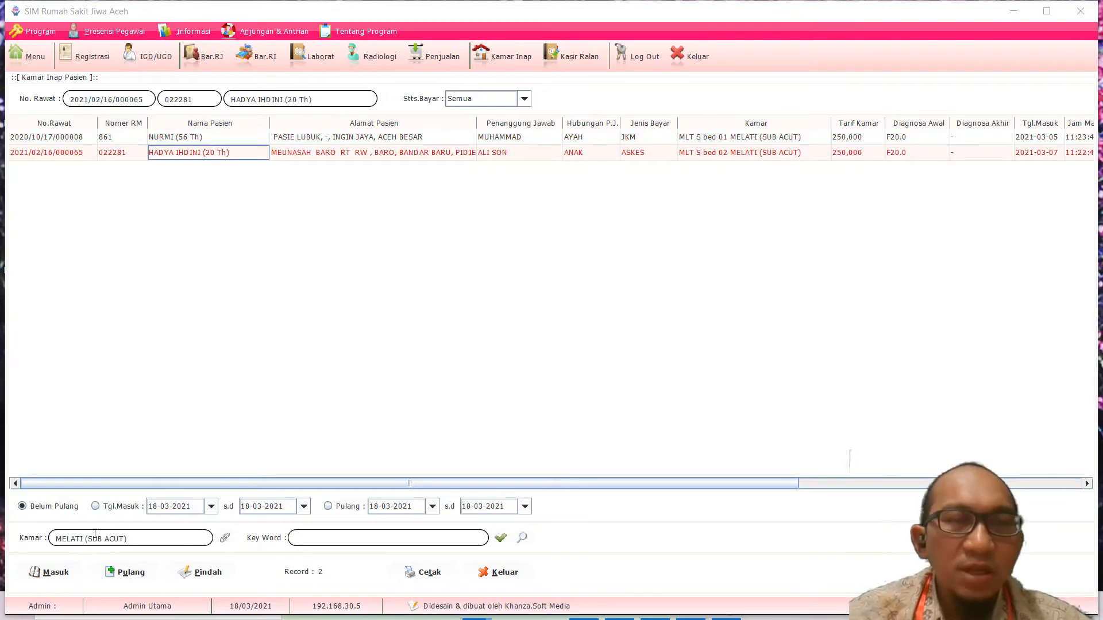
left_click(175, 139)
left_click(183, 153)
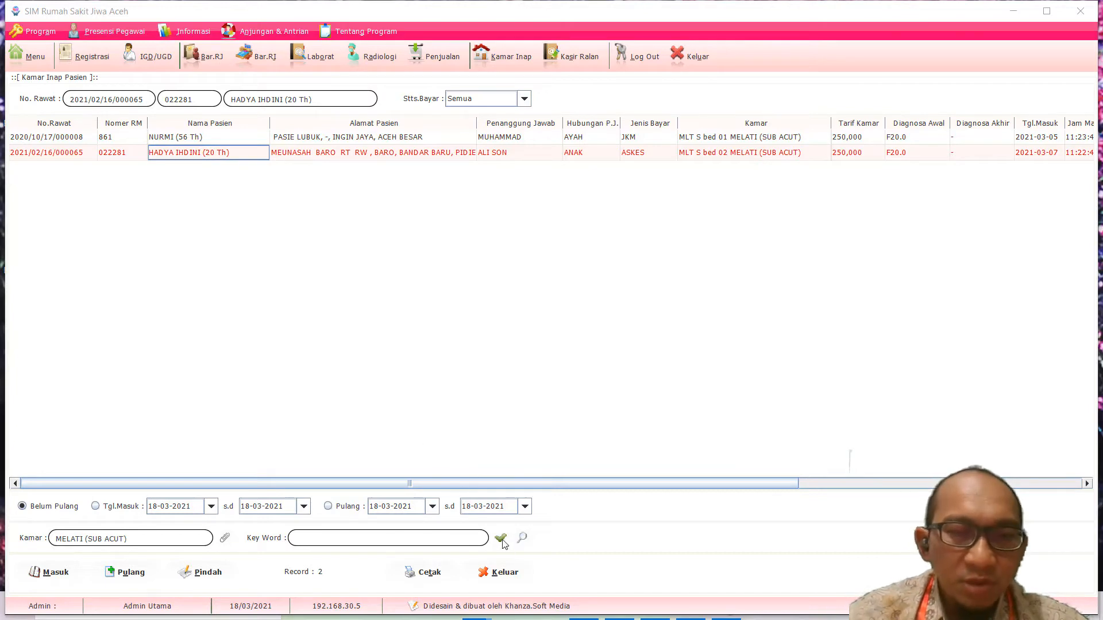
Step: Re-filter to MELATI (ACUT), select the first patient's stay, and minimize the app
left_click(225, 540)
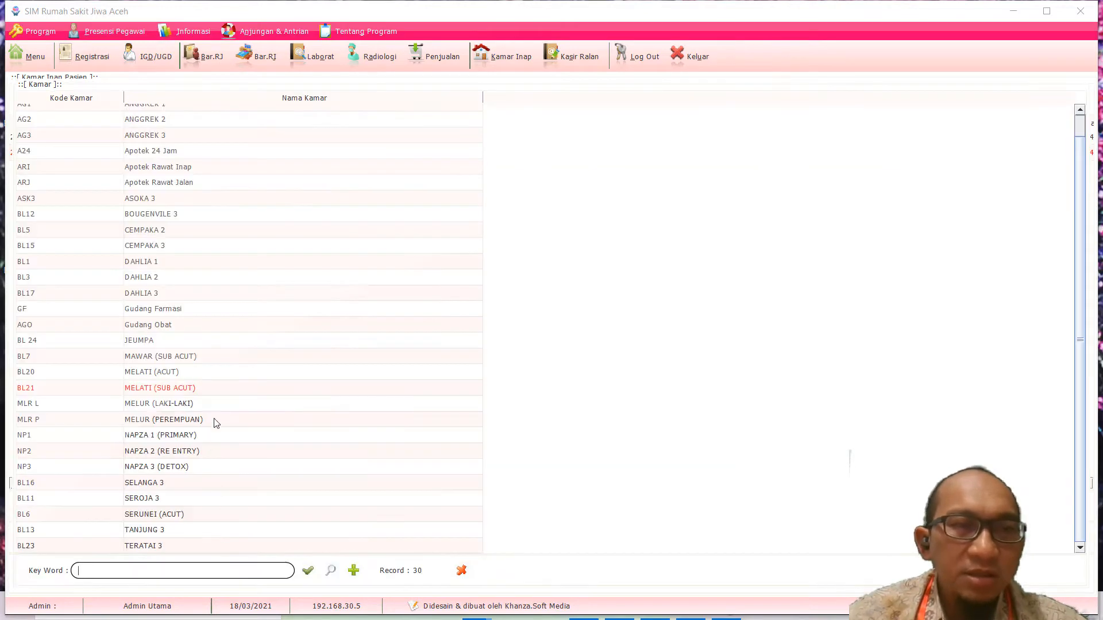
left_click(173, 373)
double_click(174, 374)
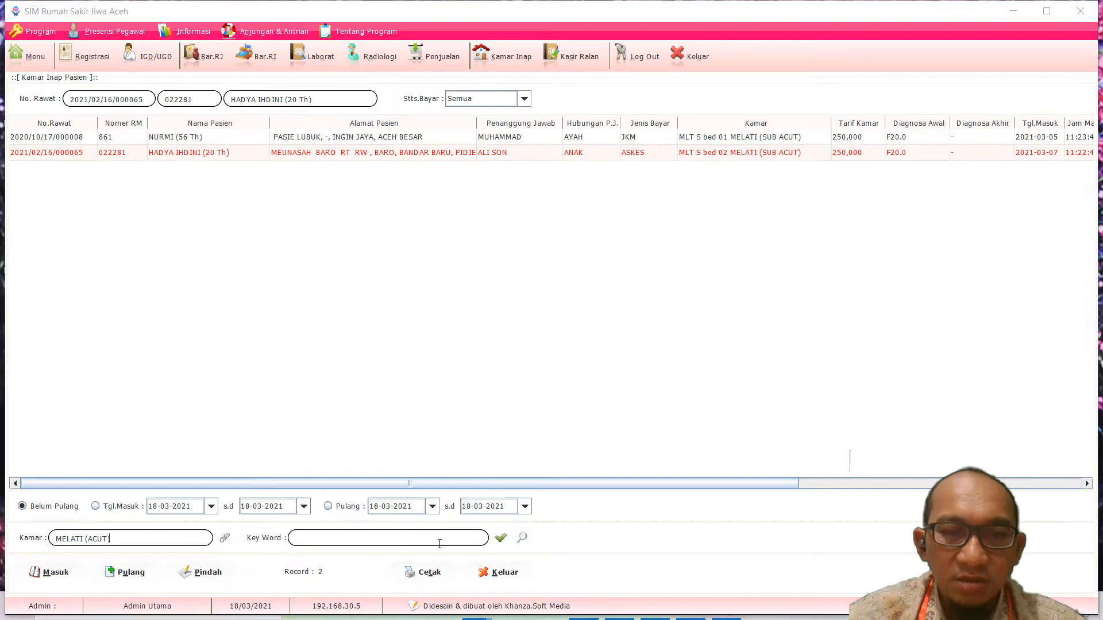
left_click(499, 537)
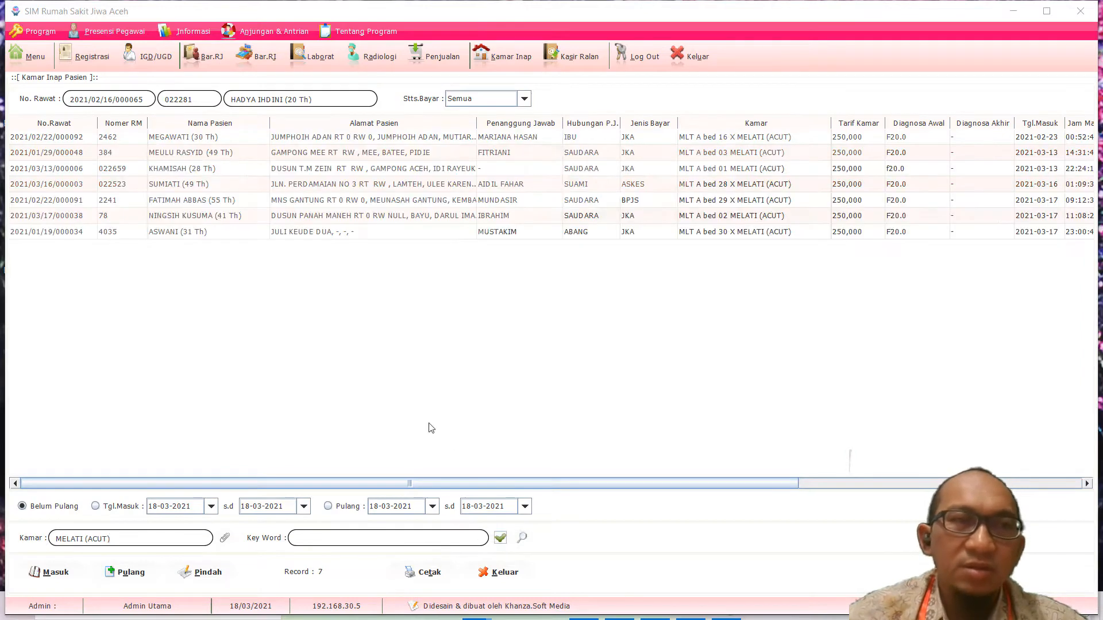
left_click(194, 233)
left_click(163, 139)
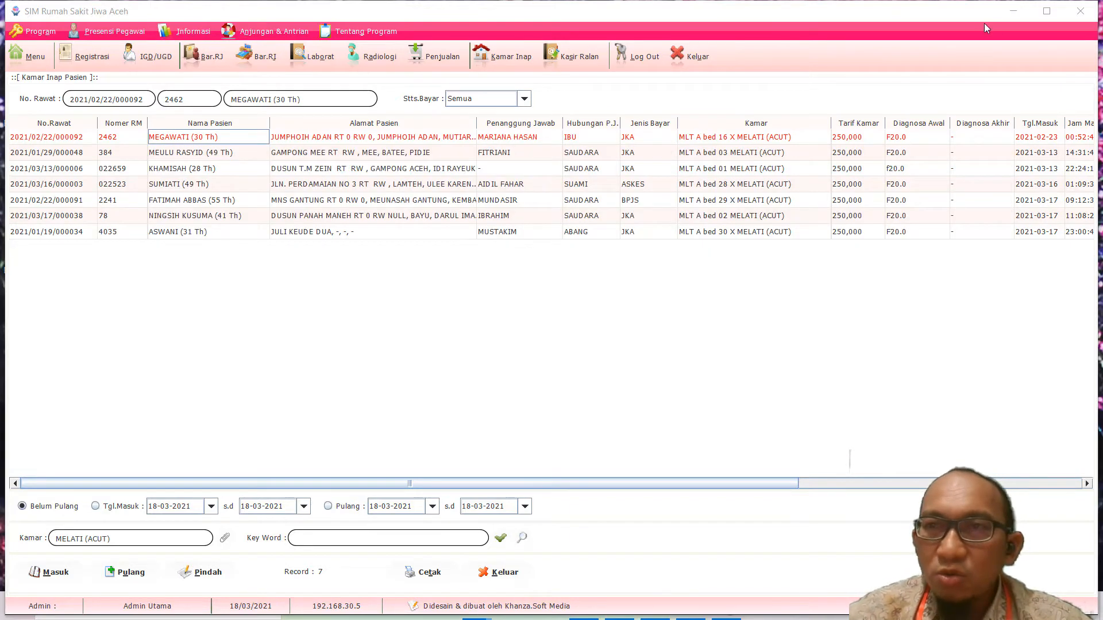
left_click(1013, 11)
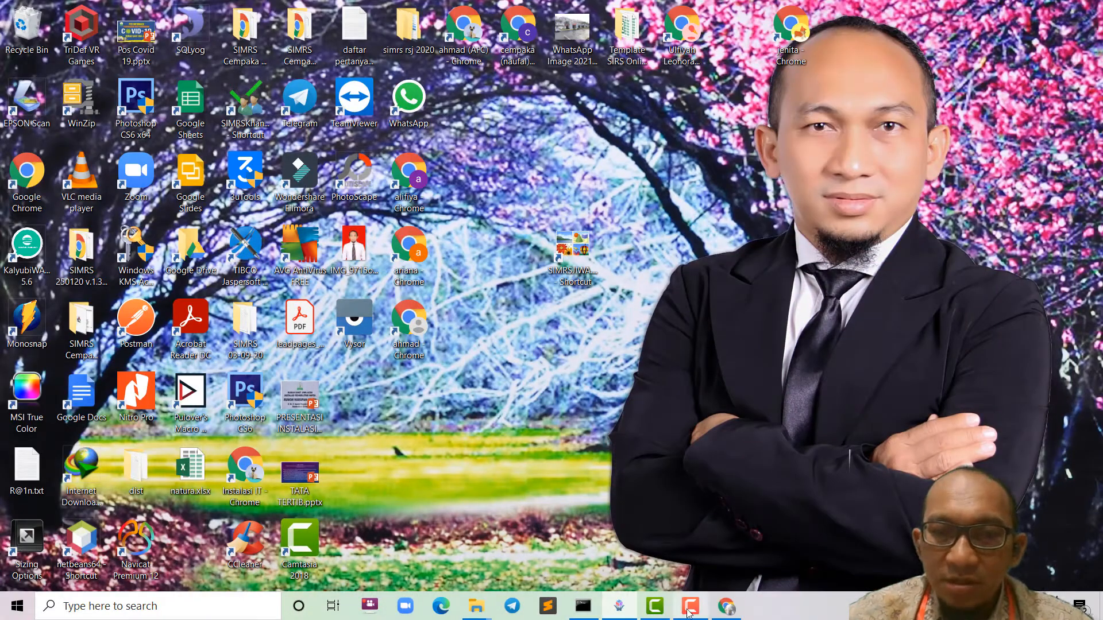
Step: View the Canva 'Pasien Rawat Inap' workflow diagram, then return to SIMRS Khanza
left_click(726, 606)
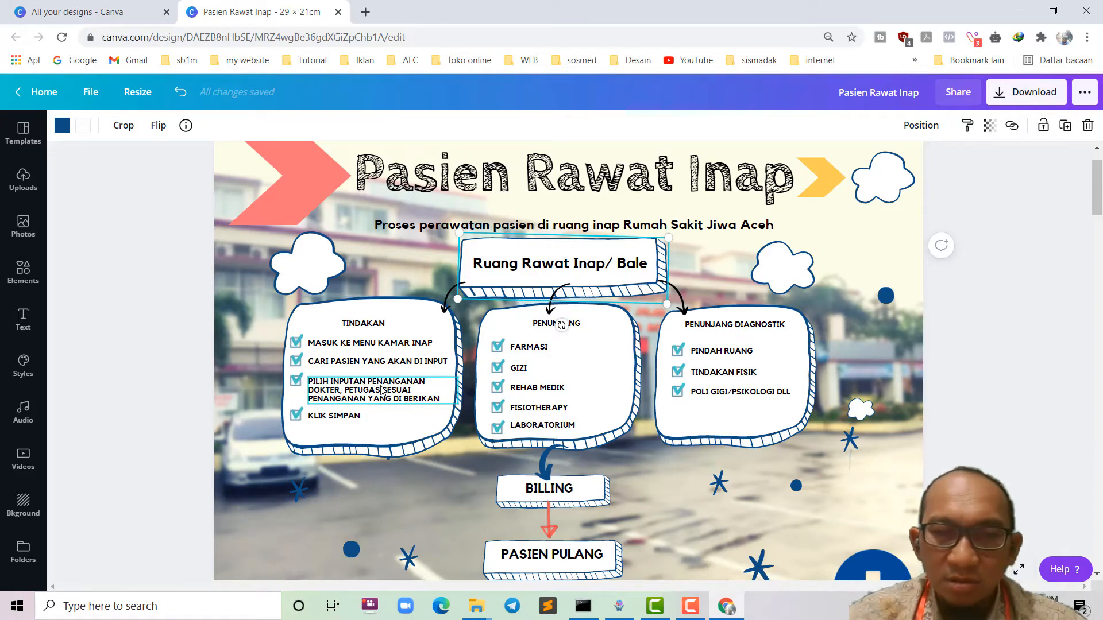
left_click(625, 608)
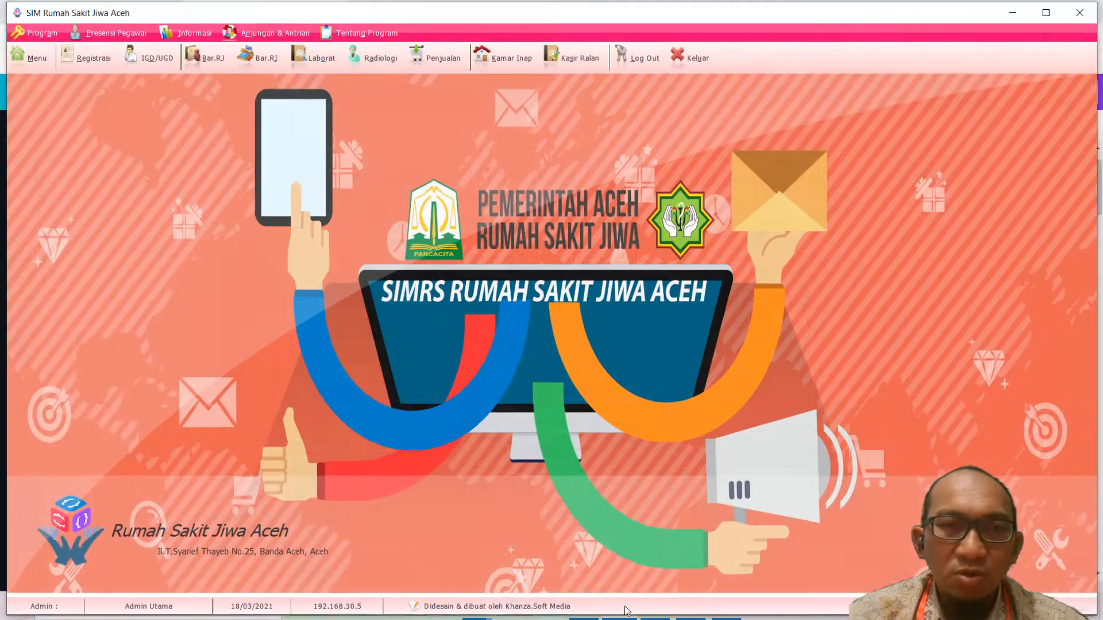
Step: Reopen Kamar Inap, select the first MELATI (ACUT) admission, and widen Alamat Pasien for full addresses
left_click(516, 57)
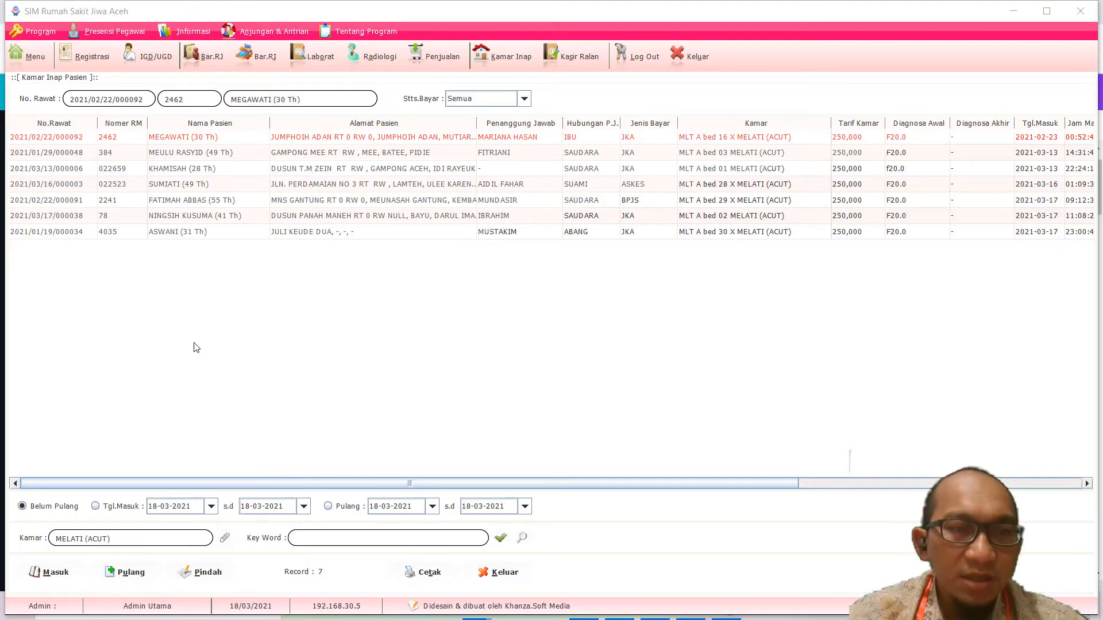
left_click(168, 142)
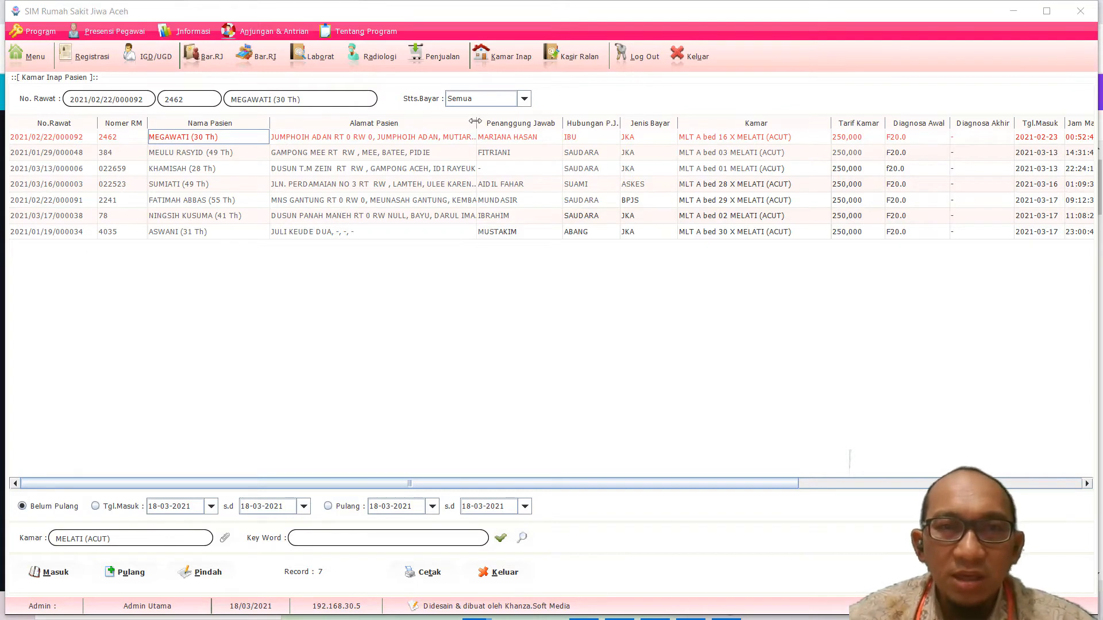
left_click_drag(477, 121, 577, 120)
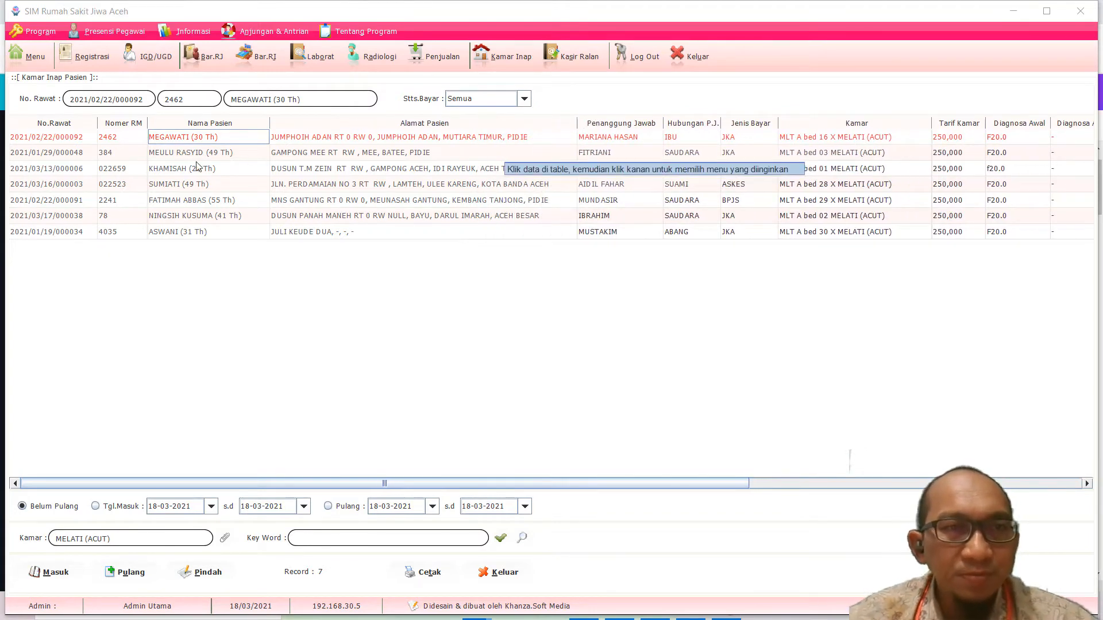
left_click(75, 138)
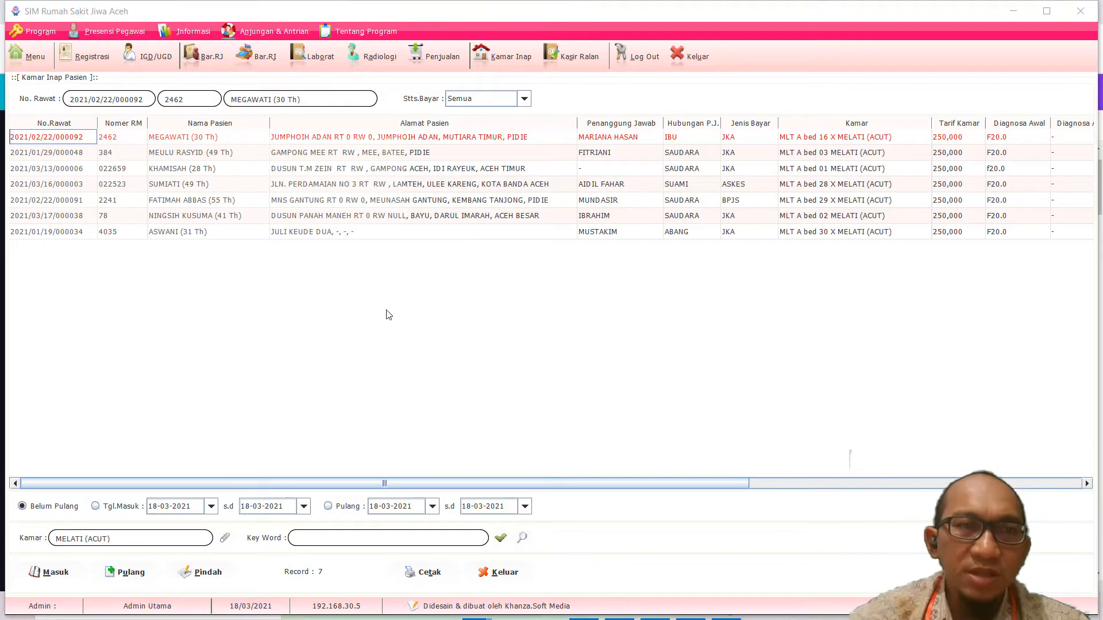
right_click(83, 141)
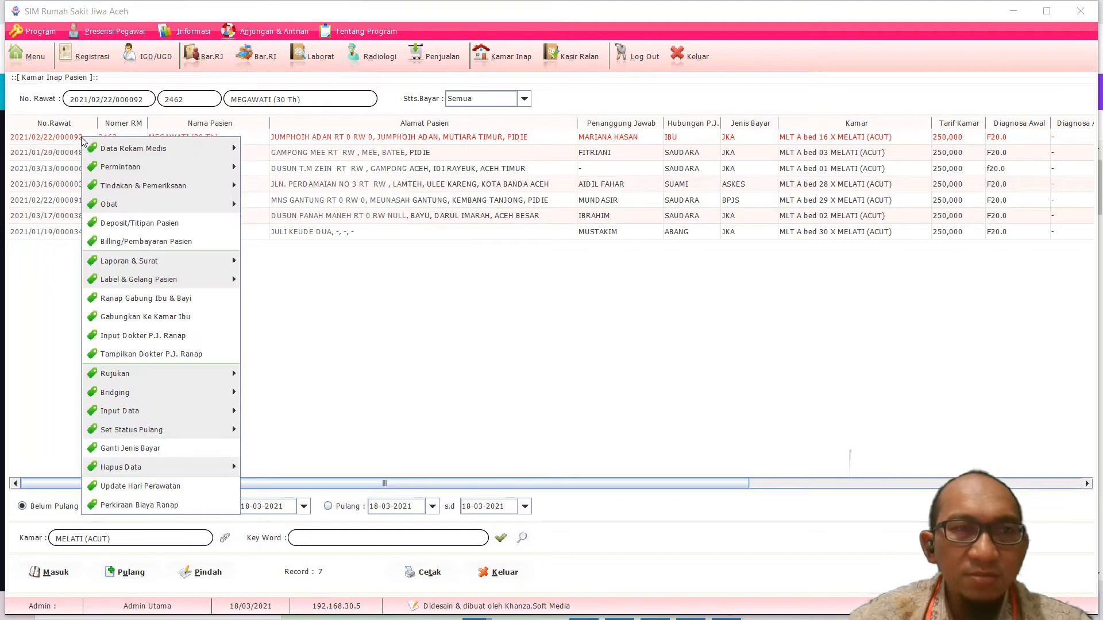
mouse_move(101, 148)
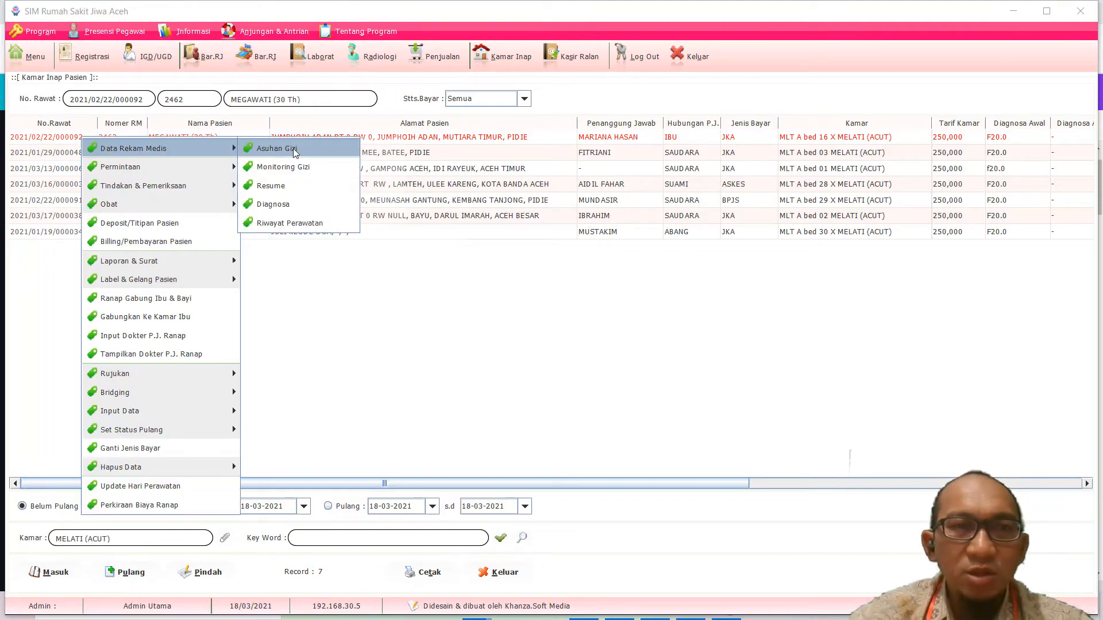
left_click(298, 225)
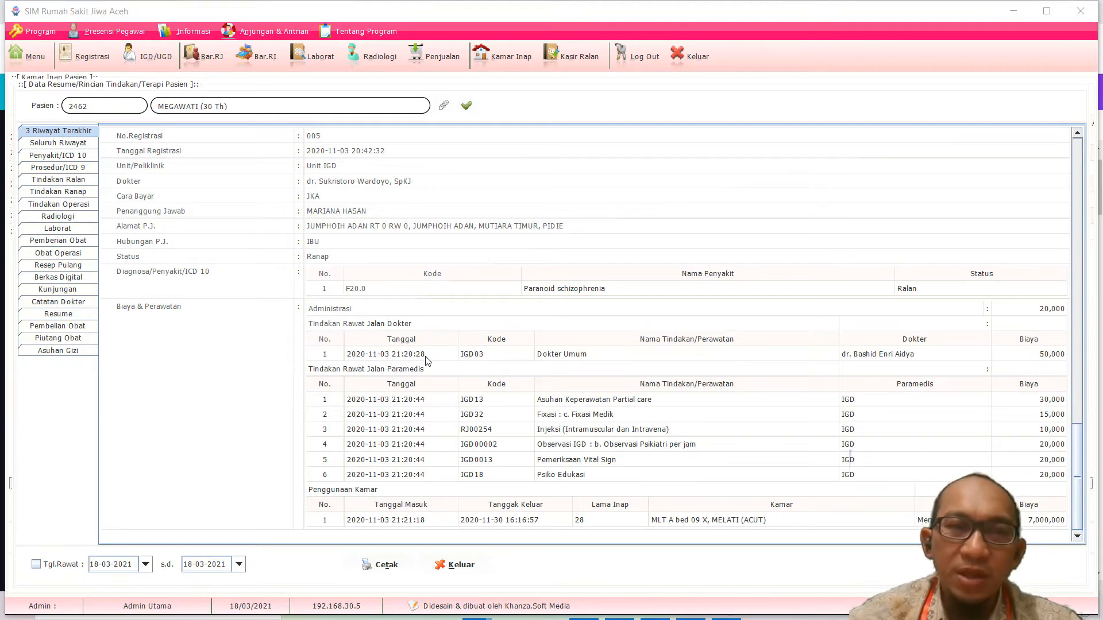
scroll(573, 374, "up", 2)
scroll(576, 375, "down", 3)
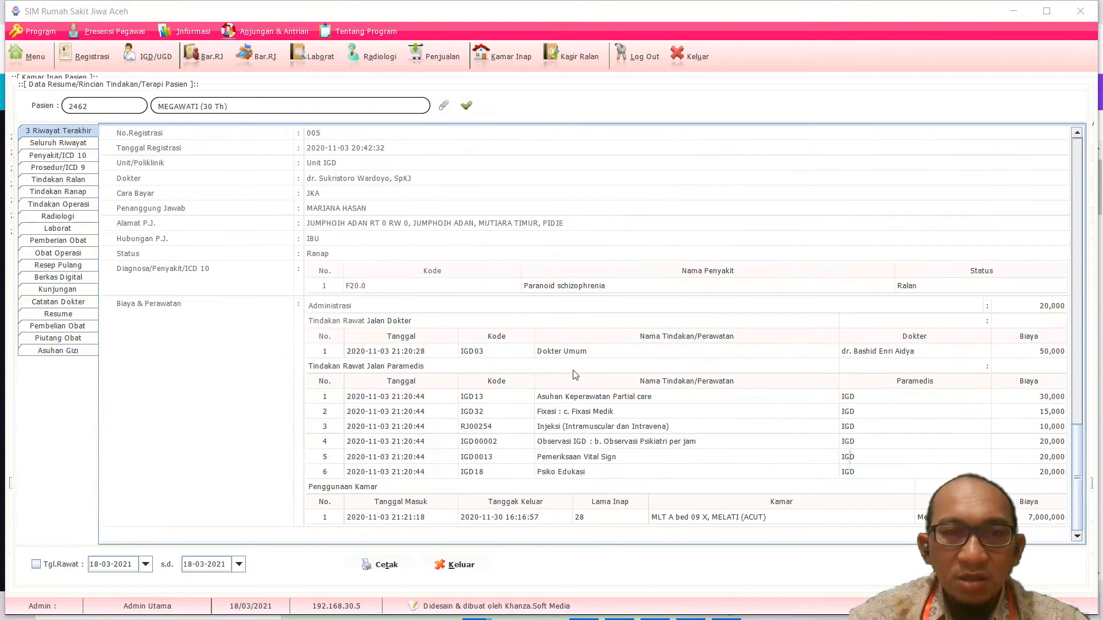
scroll(576, 375, "up", 10)
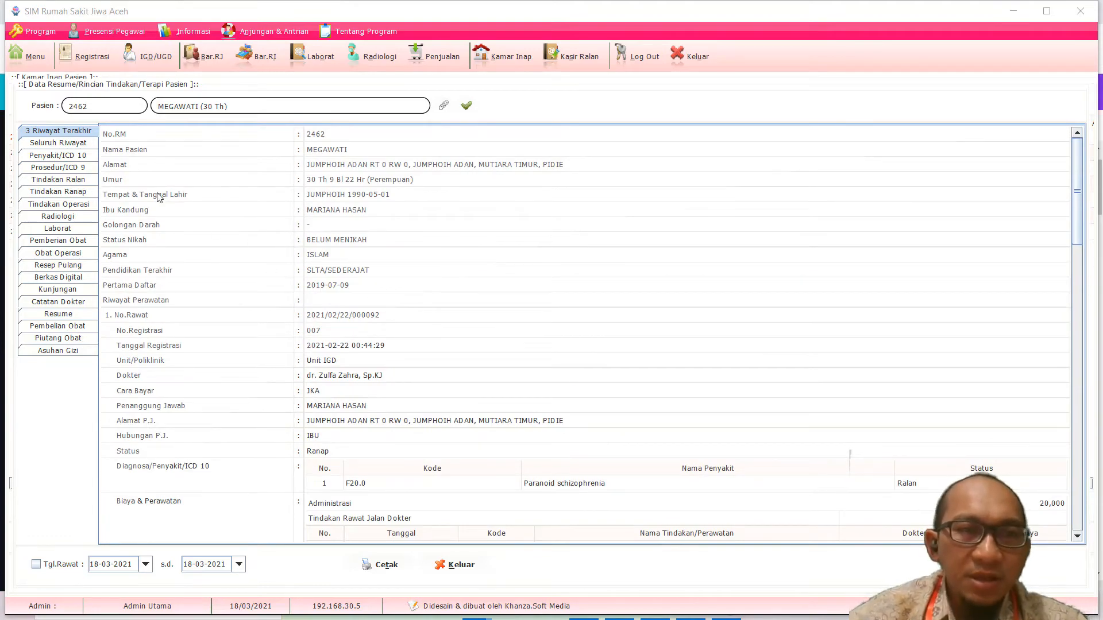
scroll(597, 379, "down", 10)
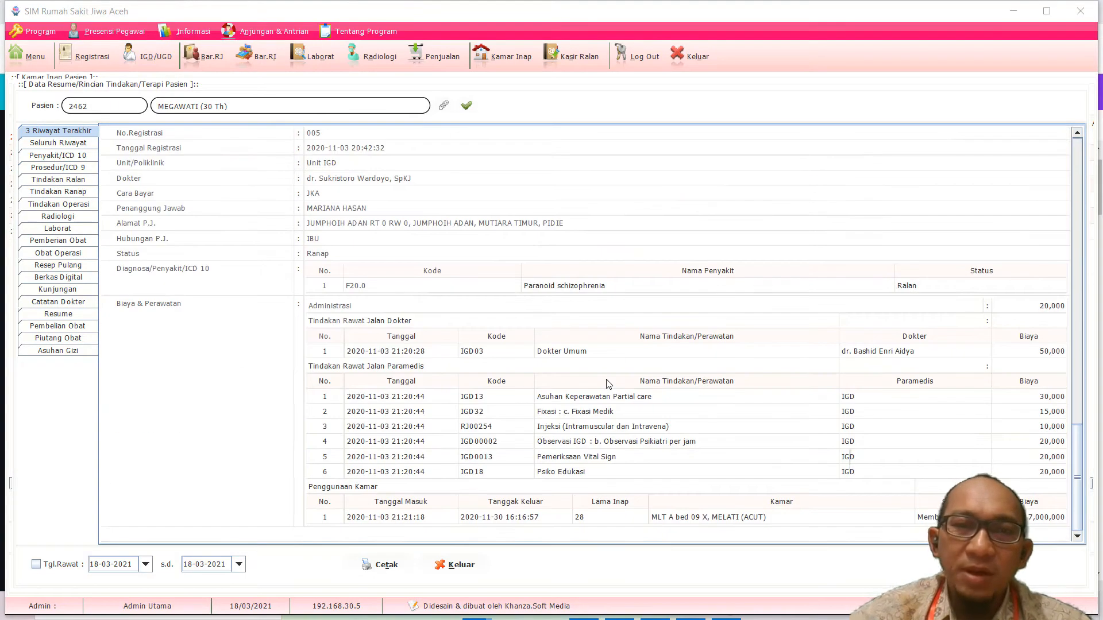
left_click(460, 566)
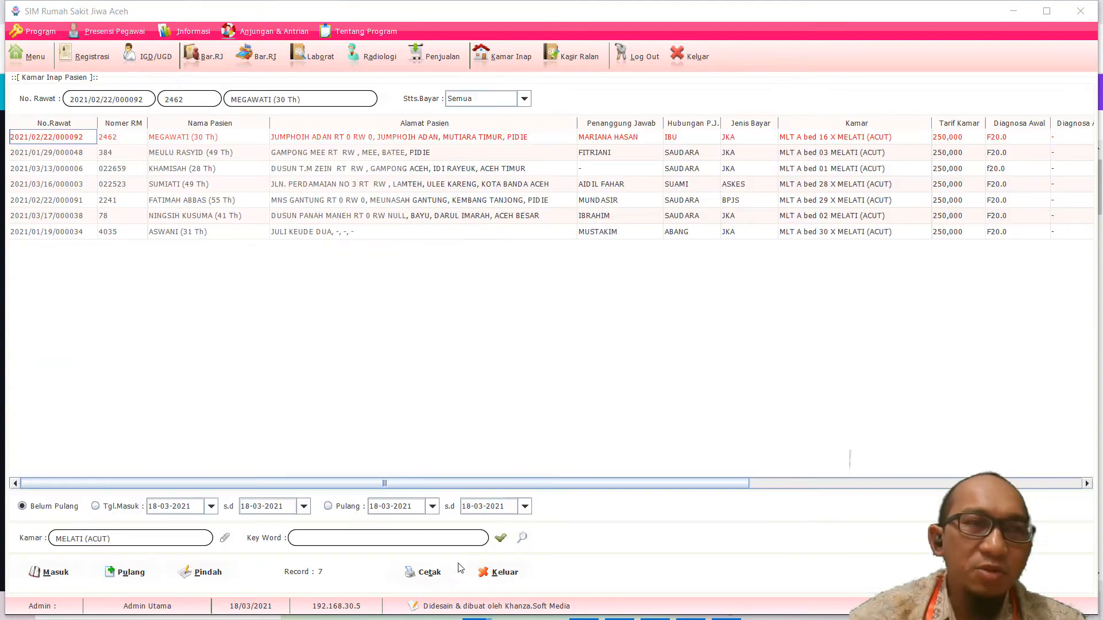
Step: Open Data Tagihan/Tindakan Rawat Jalan for the first patient's stay and browse its doctor, staff and combined tabs
right_click(64, 140)
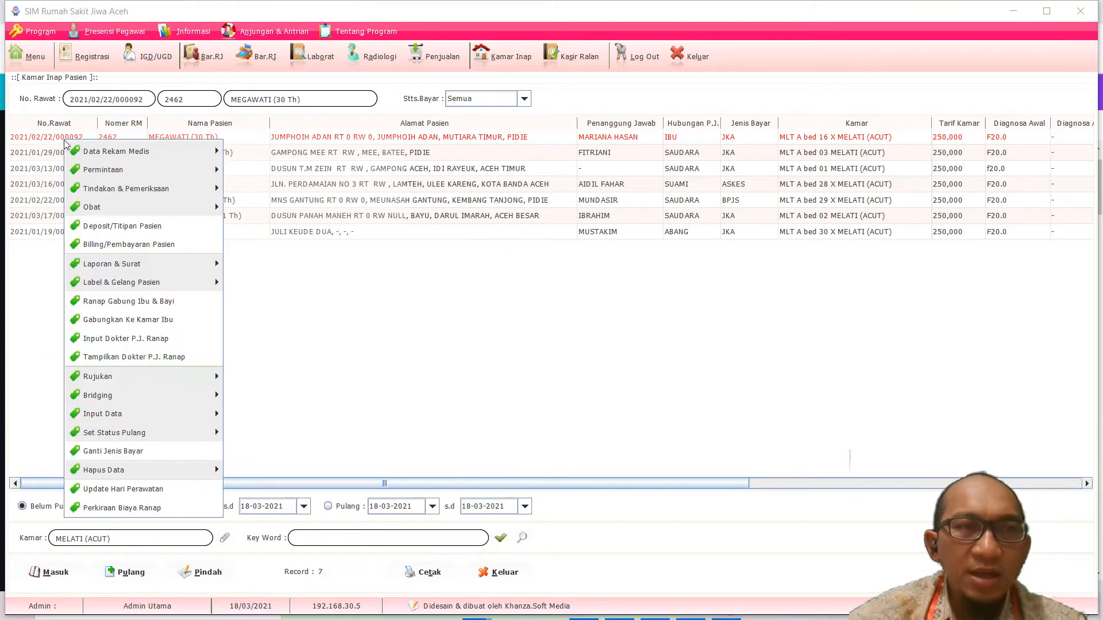
mouse_move(112, 188)
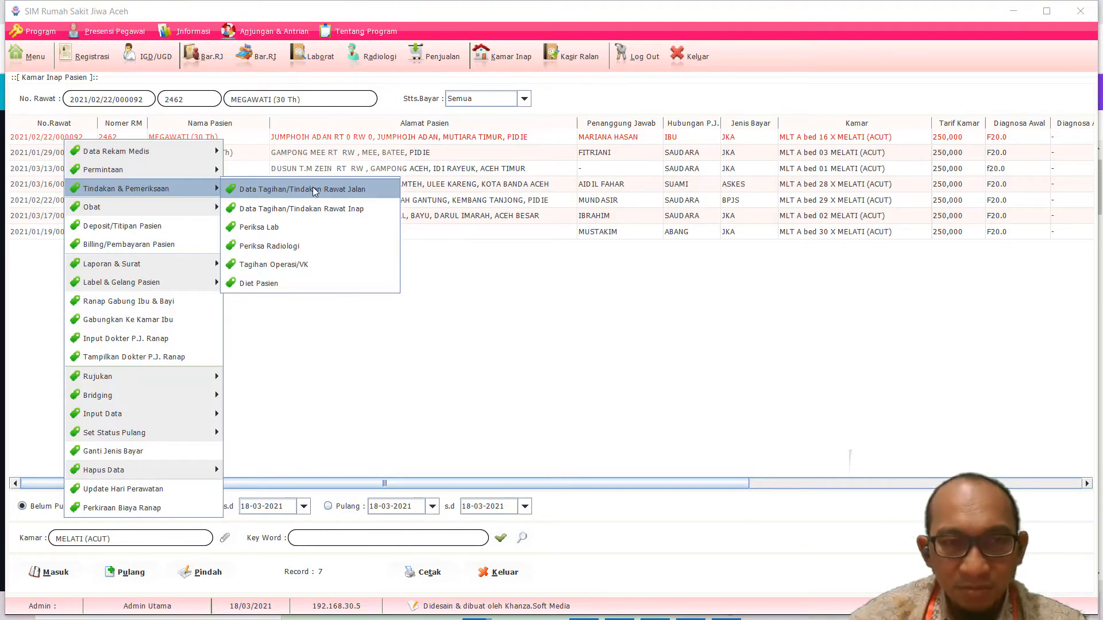
left_click(315, 190)
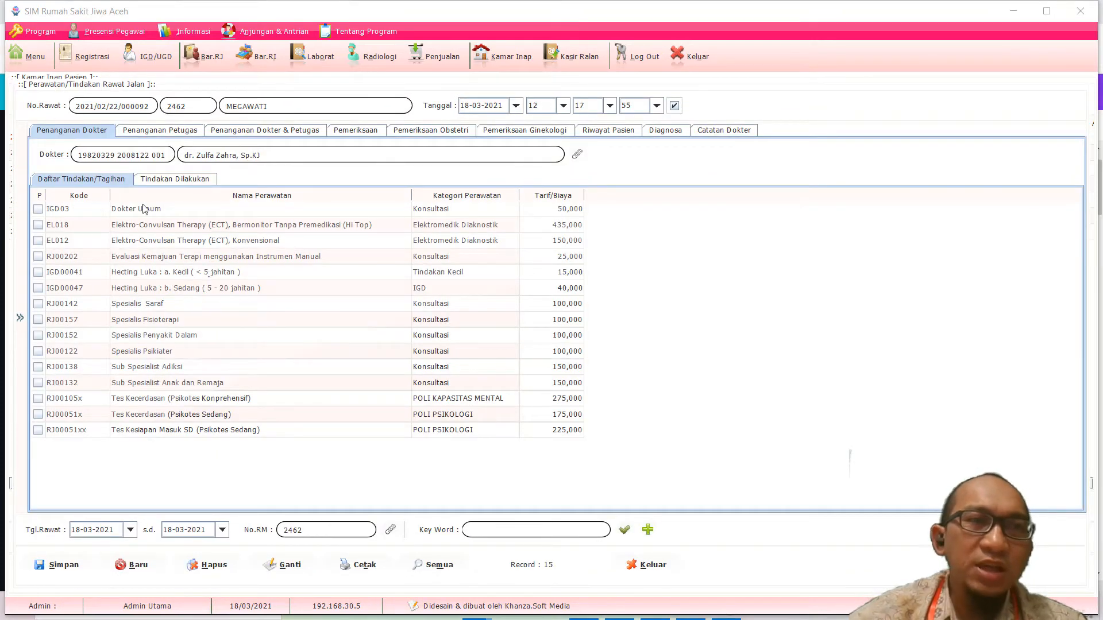
left_click(170, 133)
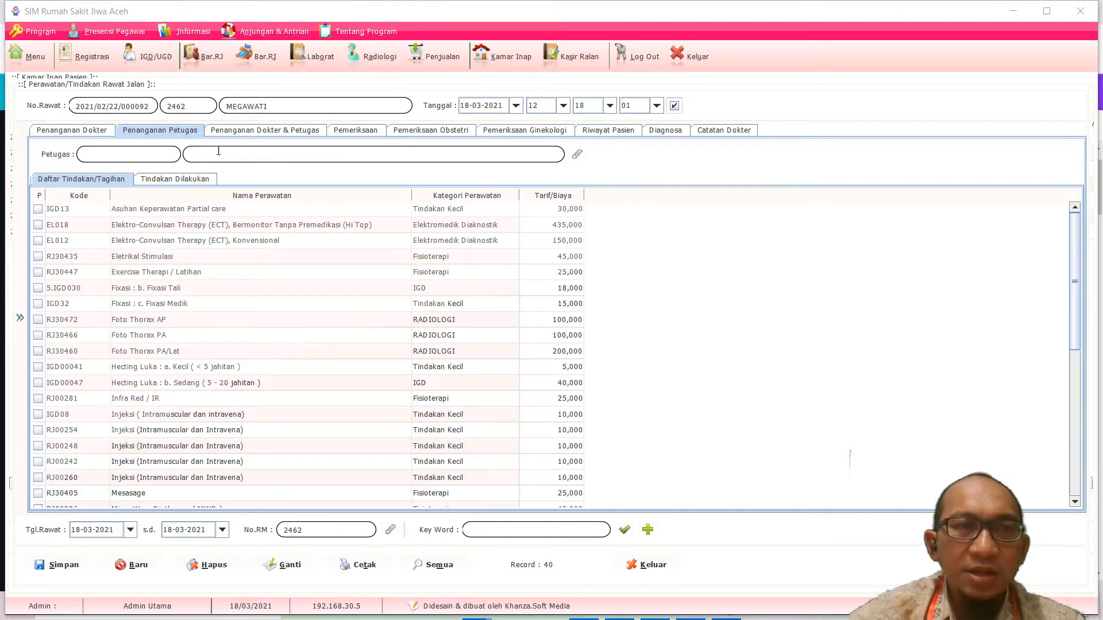
left_click(240, 131)
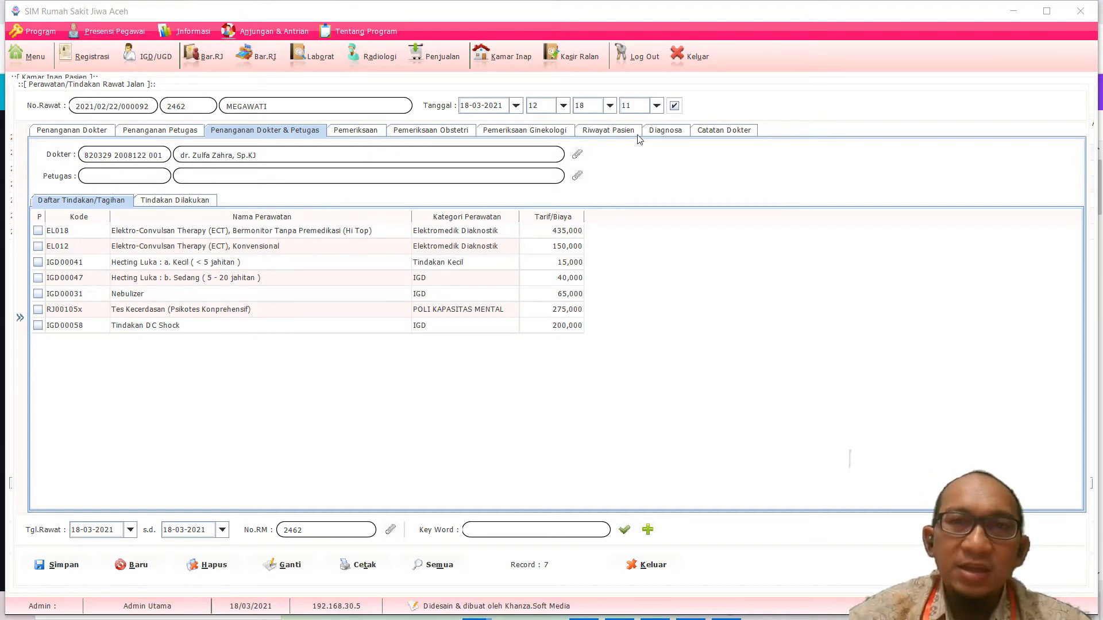
left_click(75, 130)
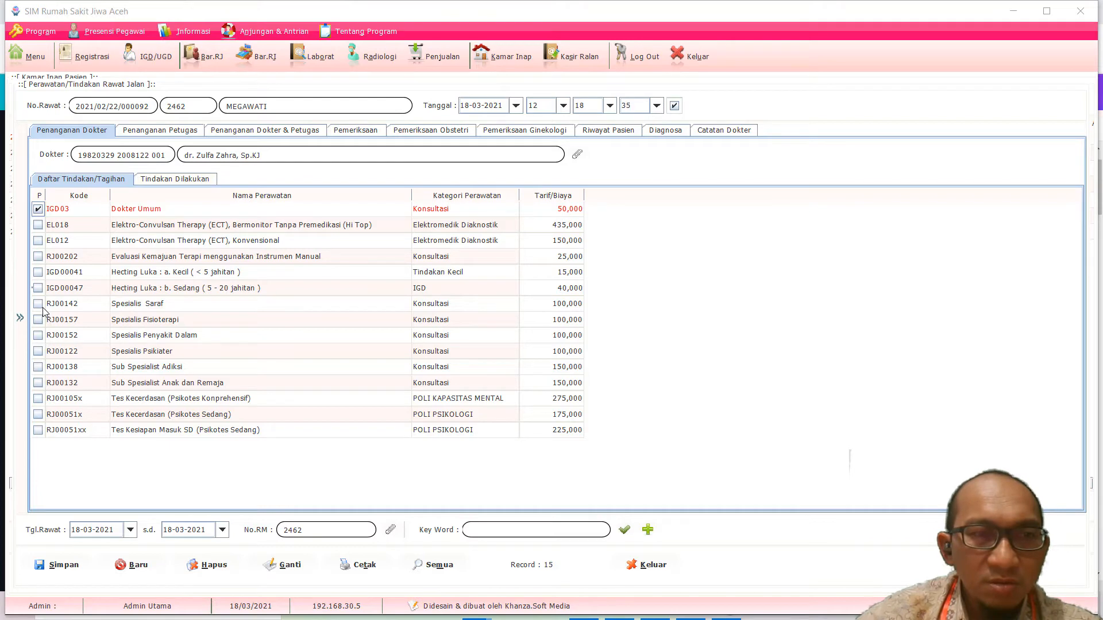
Step: Tick and save the IGD00047 medium wound suturing charge, then review the stay's recorded procedures
left_click(38, 287)
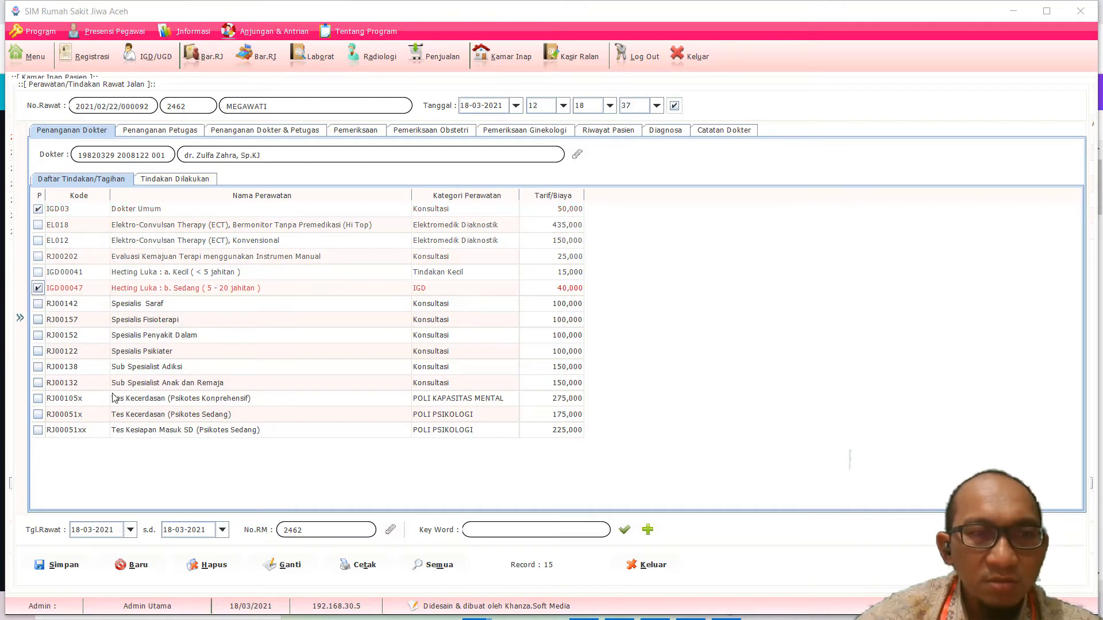
left_click(63, 566)
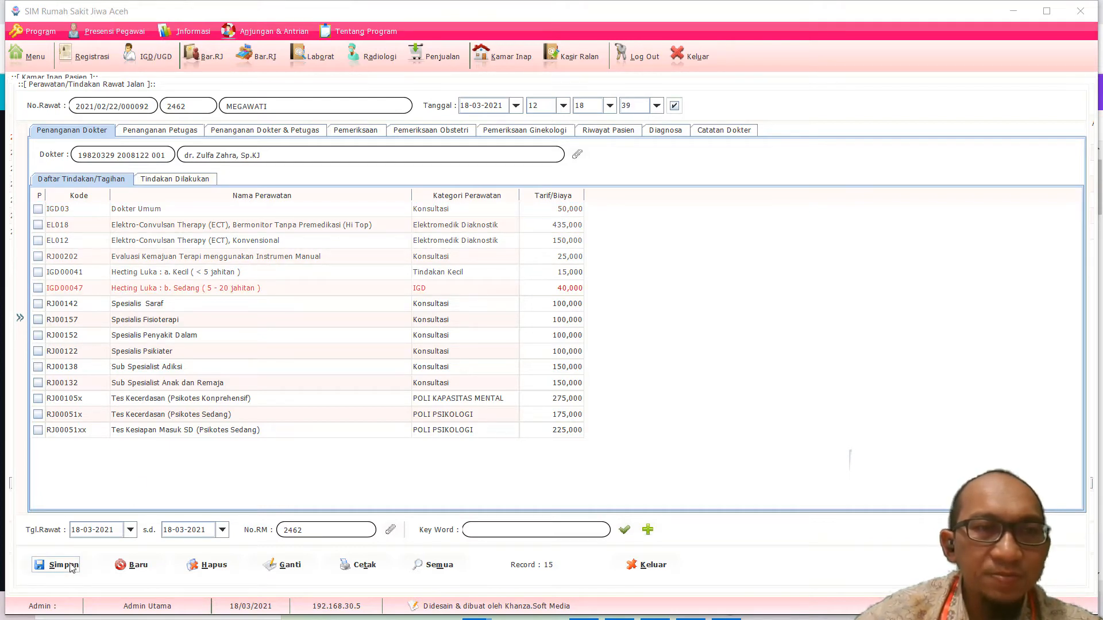
left_click(159, 181)
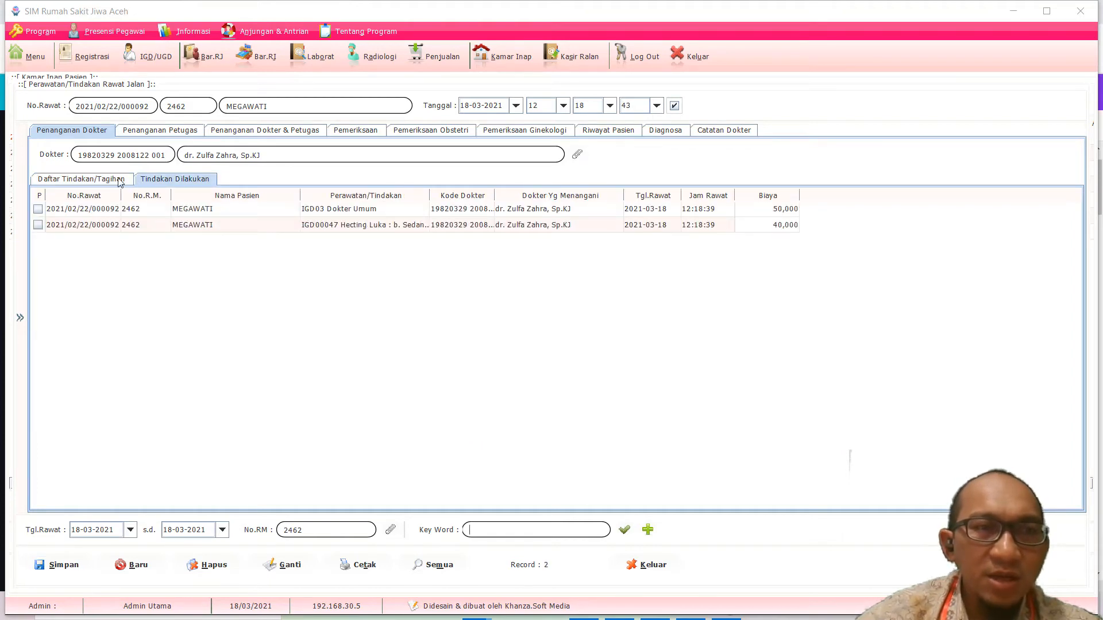
left_click(86, 181)
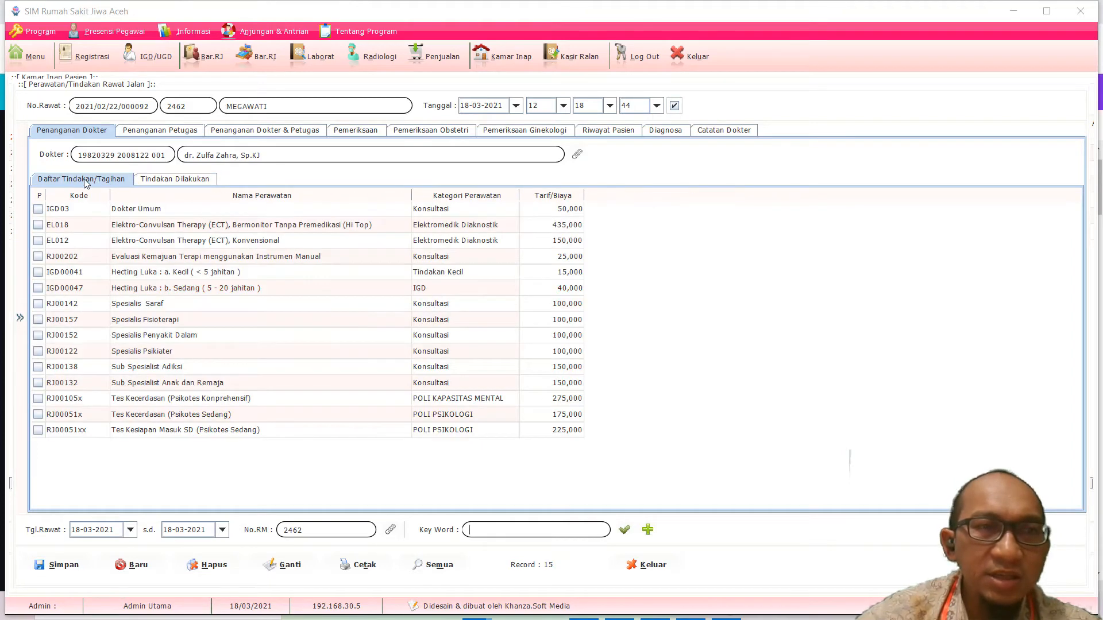
left_click(180, 181)
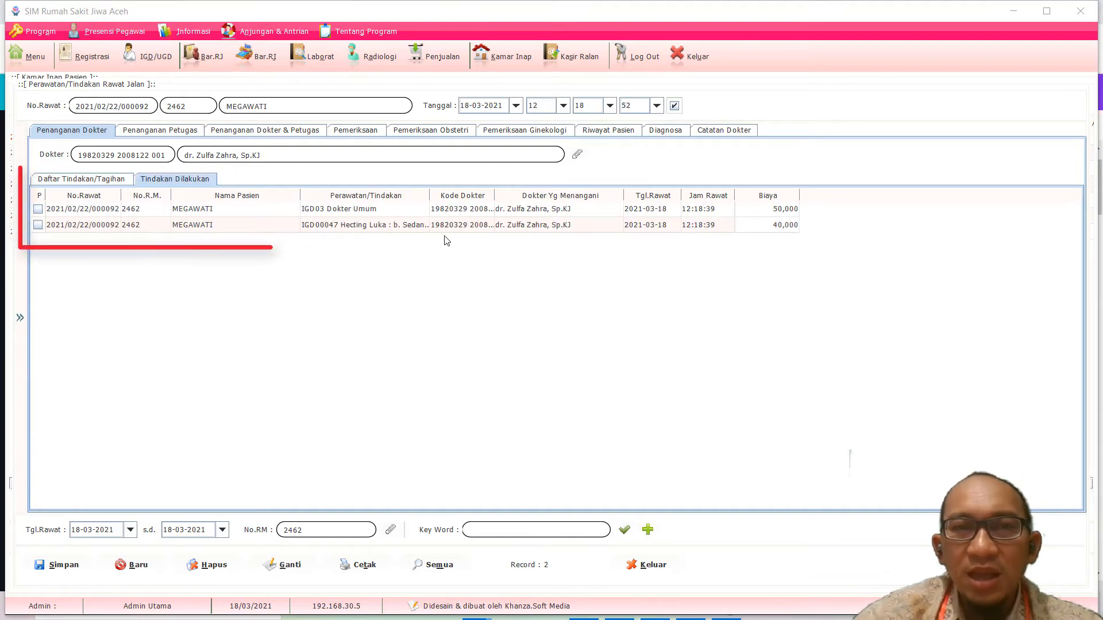
mouse_move(429, 195)
left_mouse_down()
mouse_move(545, 192)
mouse_move(508, 191)
left_mouse_up()
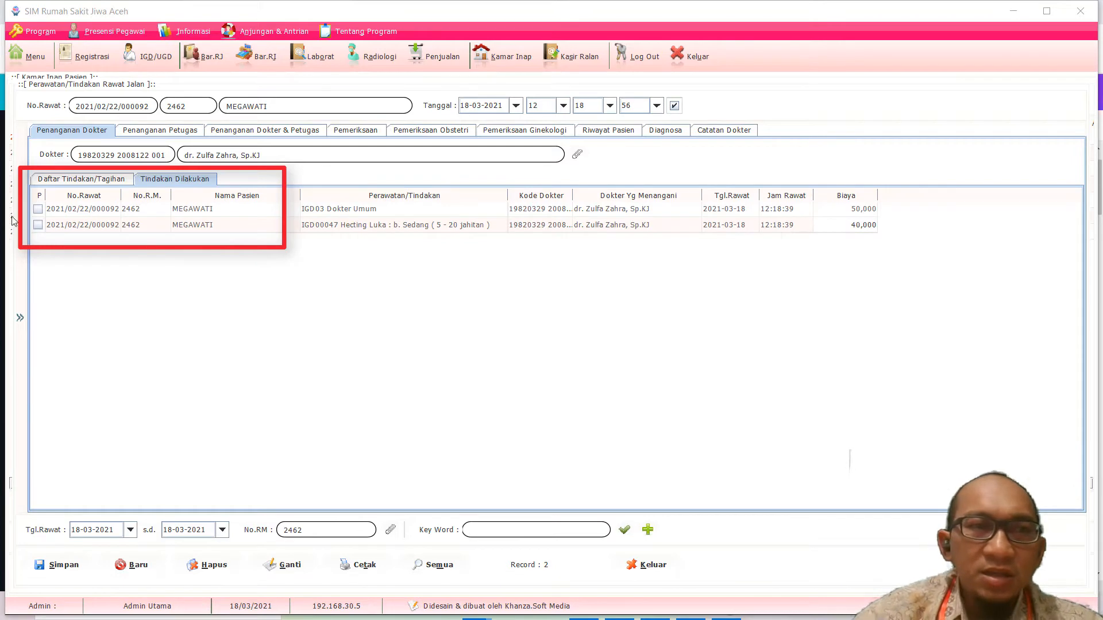
left_click(84, 179)
Step: Tick treatments IGD03, EL012, IGD00041, RJ00157, RJ00152, RJ00122, RJ00132 and RJ00138
left_click(37, 209)
left_click(38, 241)
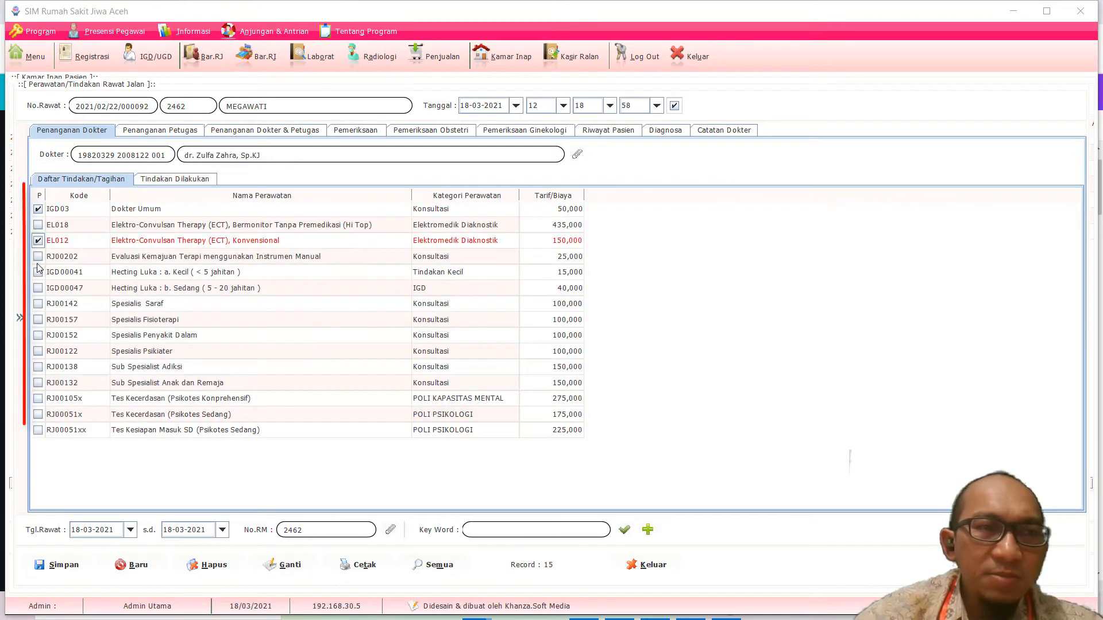
left_click(38, 272)
left_click(38, 320)
left_click(38, 335)
left_click(38, 351)
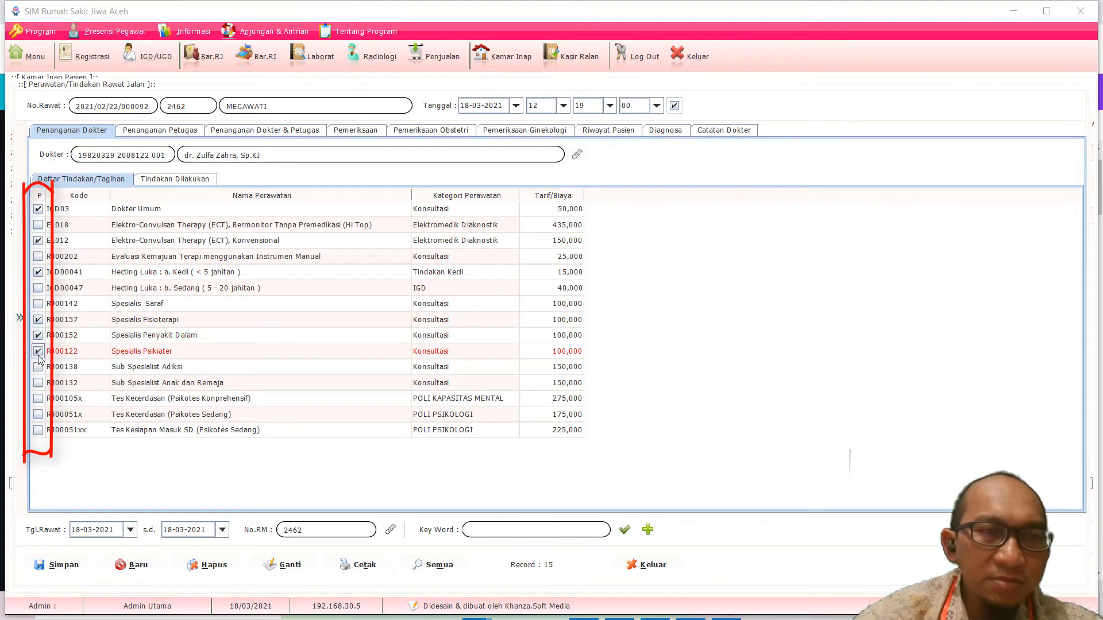
left_click(38, 383)
left_click(38, 367)
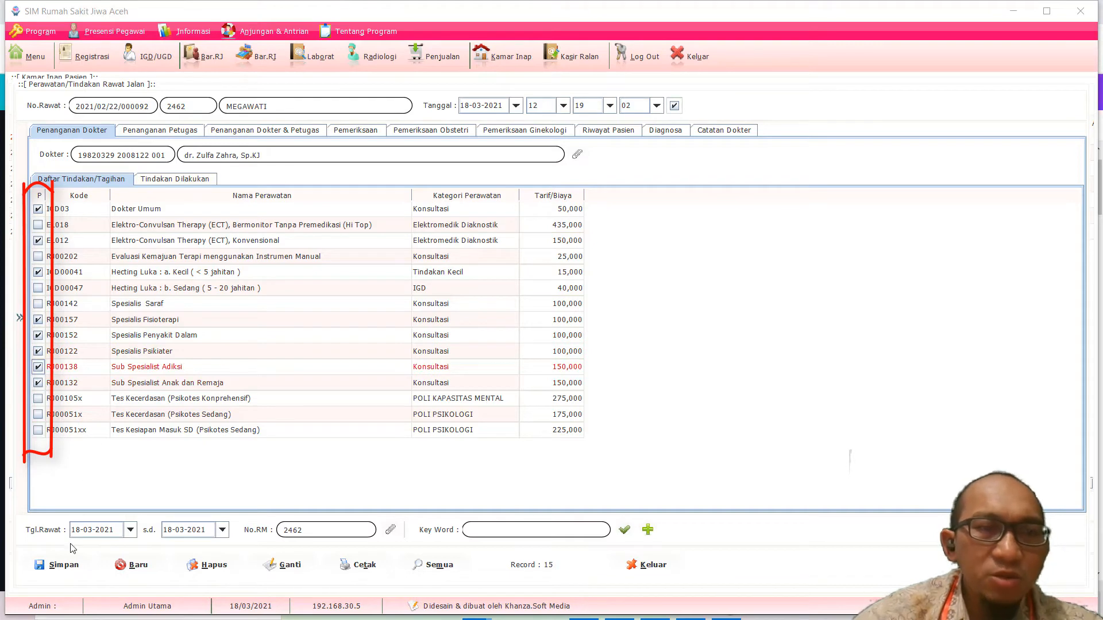
mouse_move(42, 581)
left_mouse_down()
mouse_move(60, 597)
mouse_move(90, 562)
left_mouse_up()
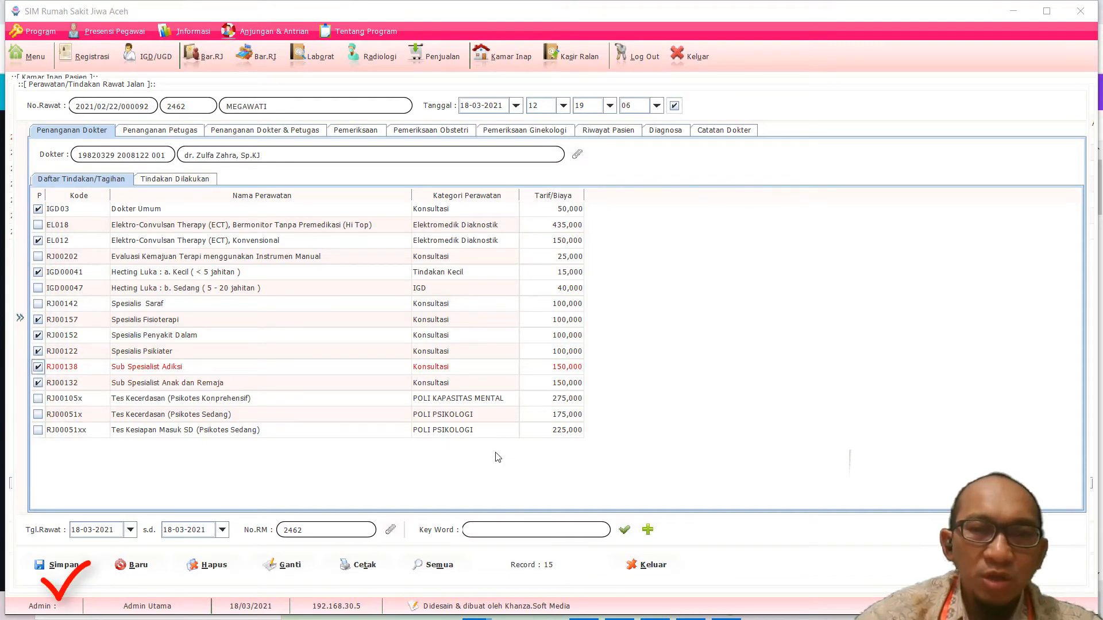
left_click(174, 134)
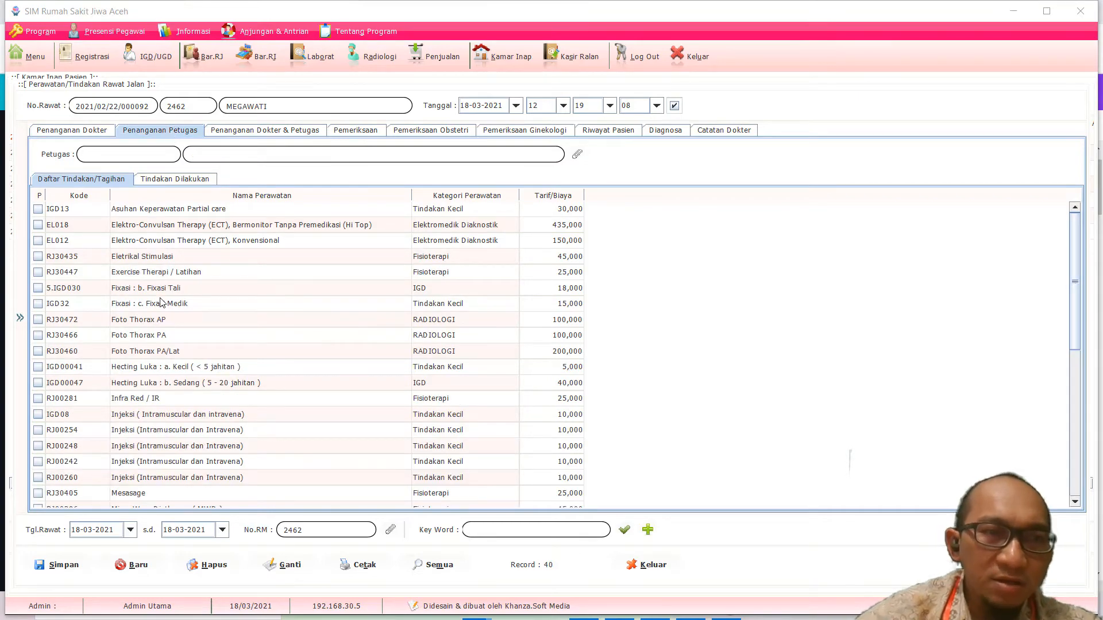
Step: Tick the IGD08, RJ00254 and RJ00248 injection treatments, 10,000 each
scroll(162, 303, "down", 7)
scroll(162, 302, "up", 7)
scroll(163, 303, "down", 7)
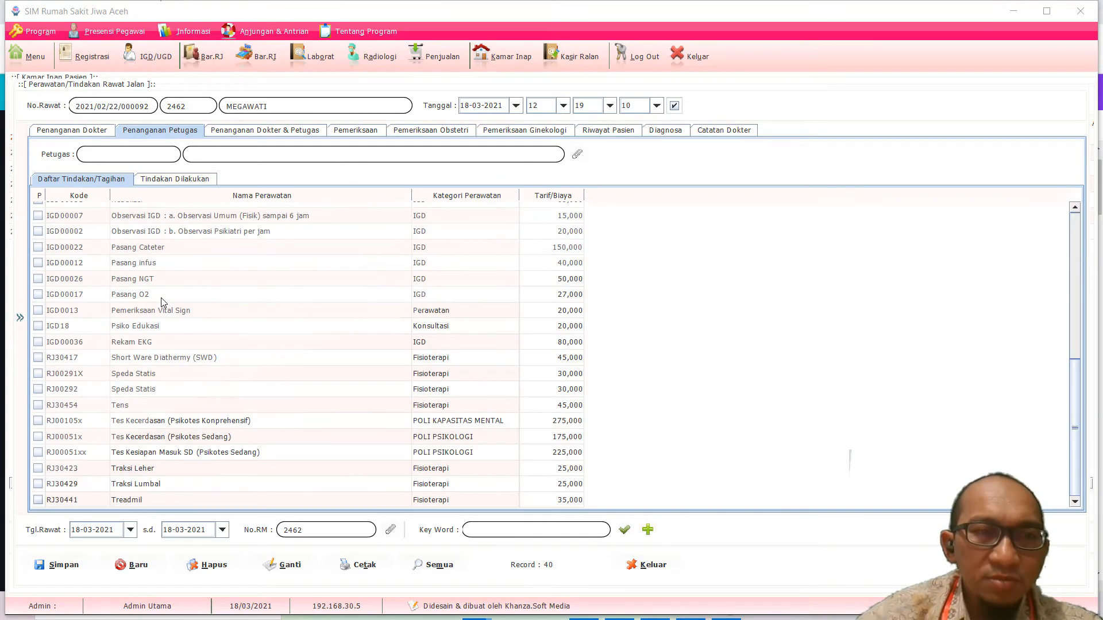
scroll(162, 303, "up", 6)
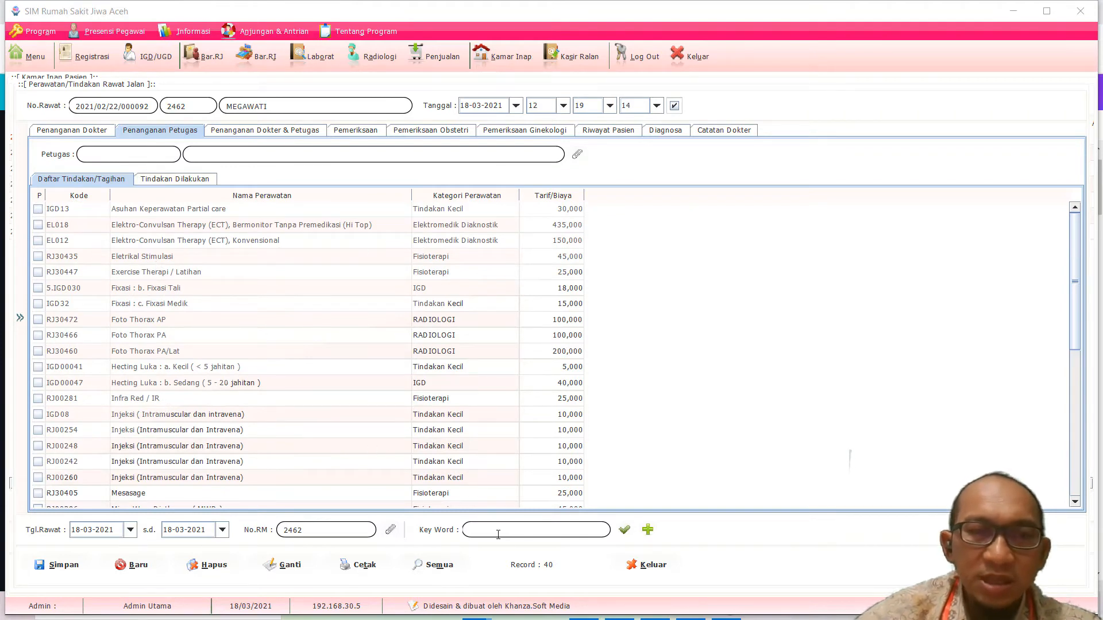
scroll(254, 452, "down", 6)
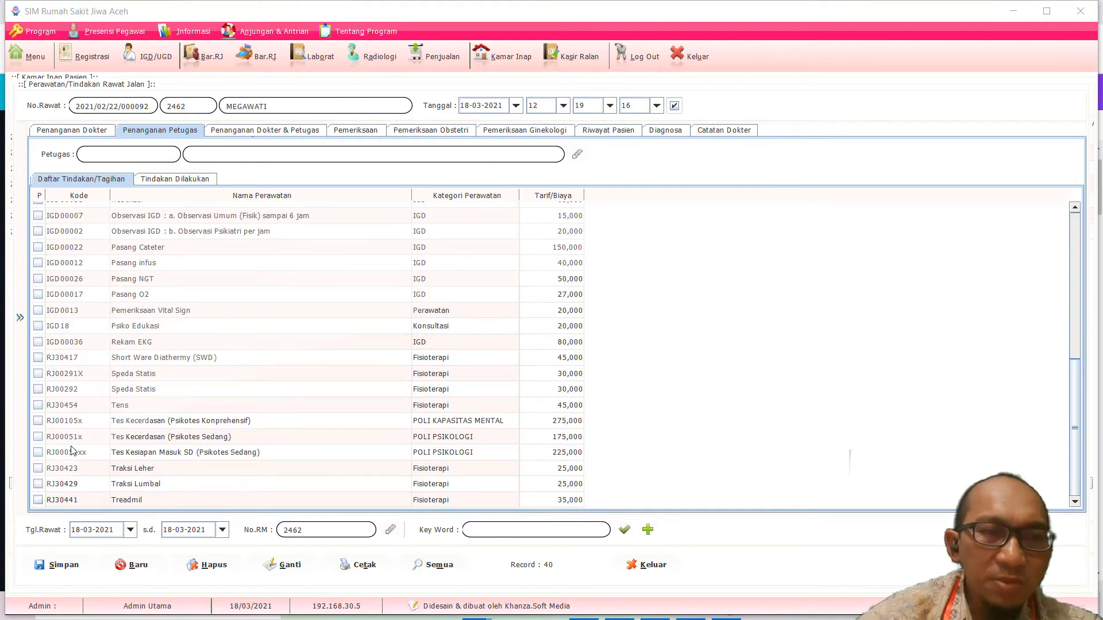
scroll(80, 476, "up", 5)
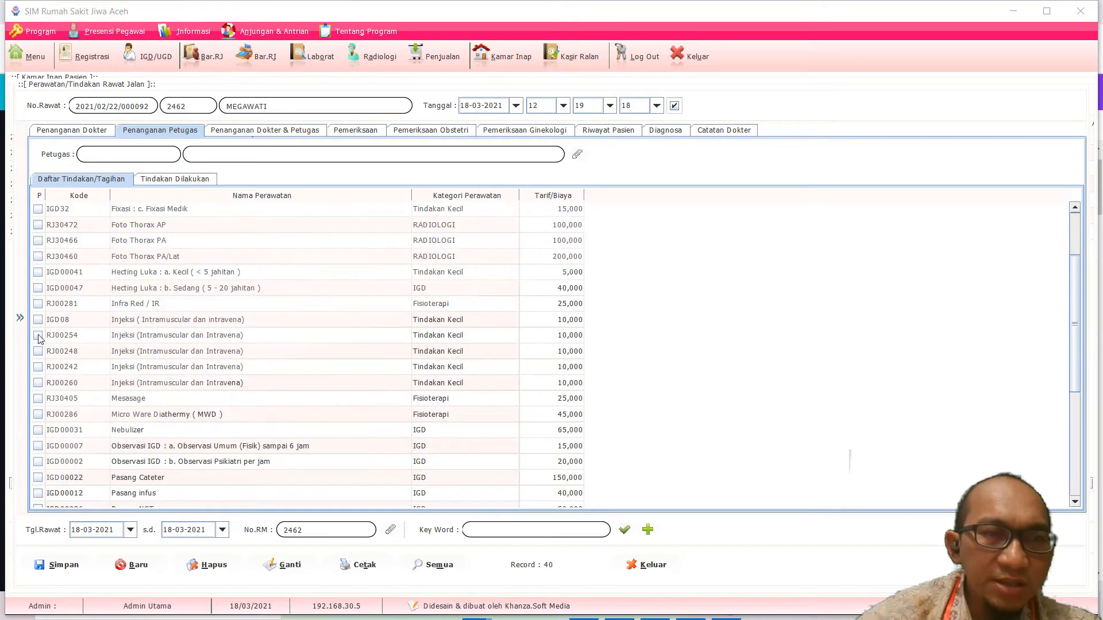
left_click(38, 319)
left_click(38, 335)
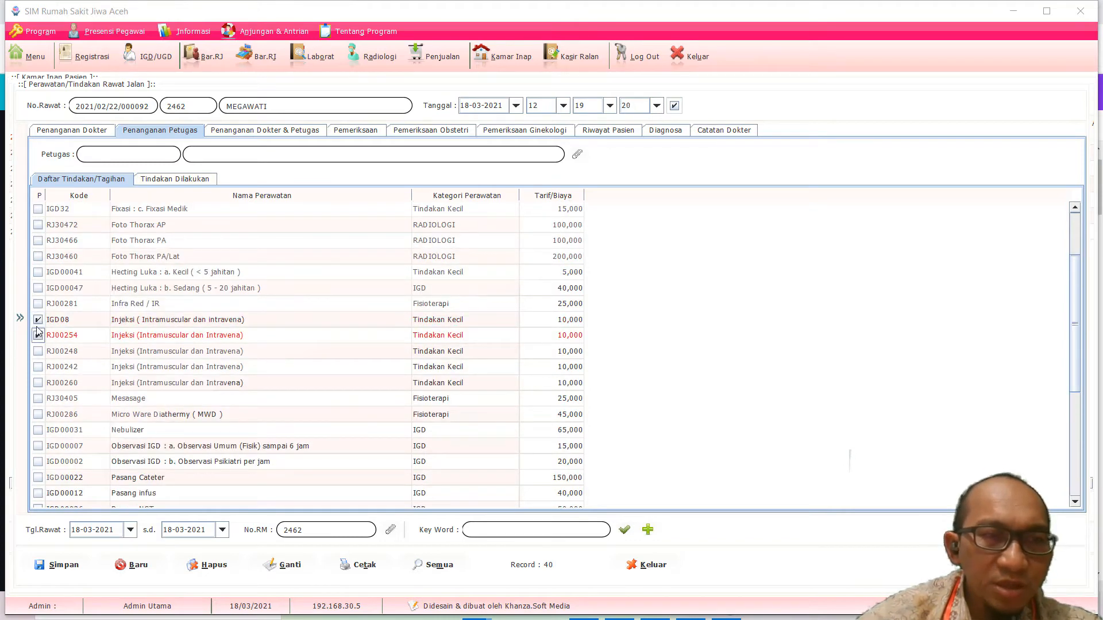
left_click(38, 351)
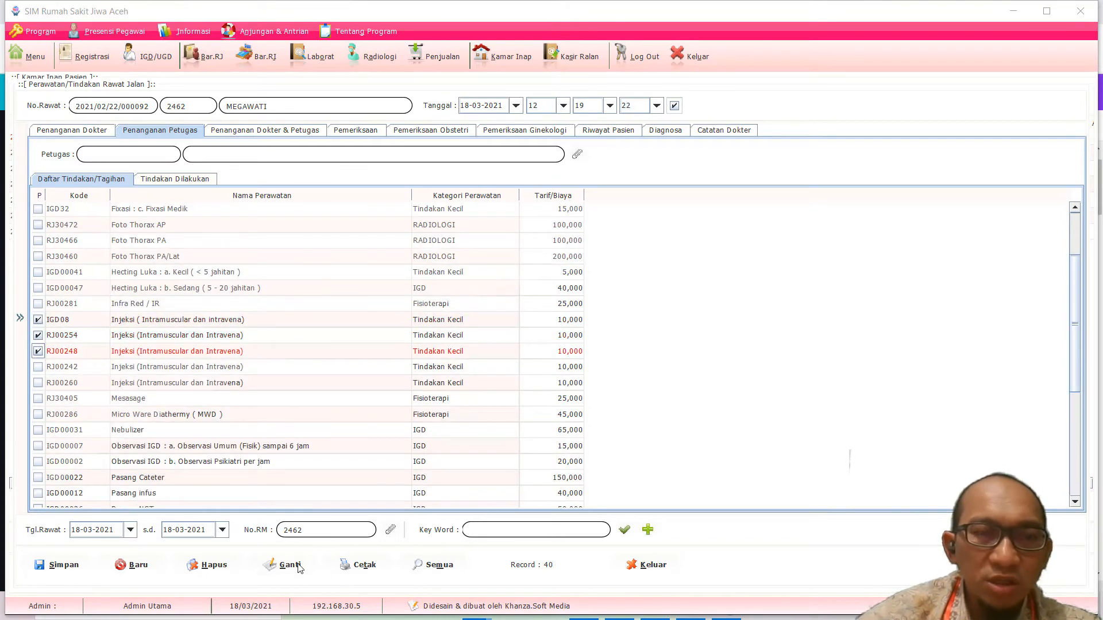
Step: Choose the performing staff member from the Petugas lookup and save the three injections
left_click(65, 566)
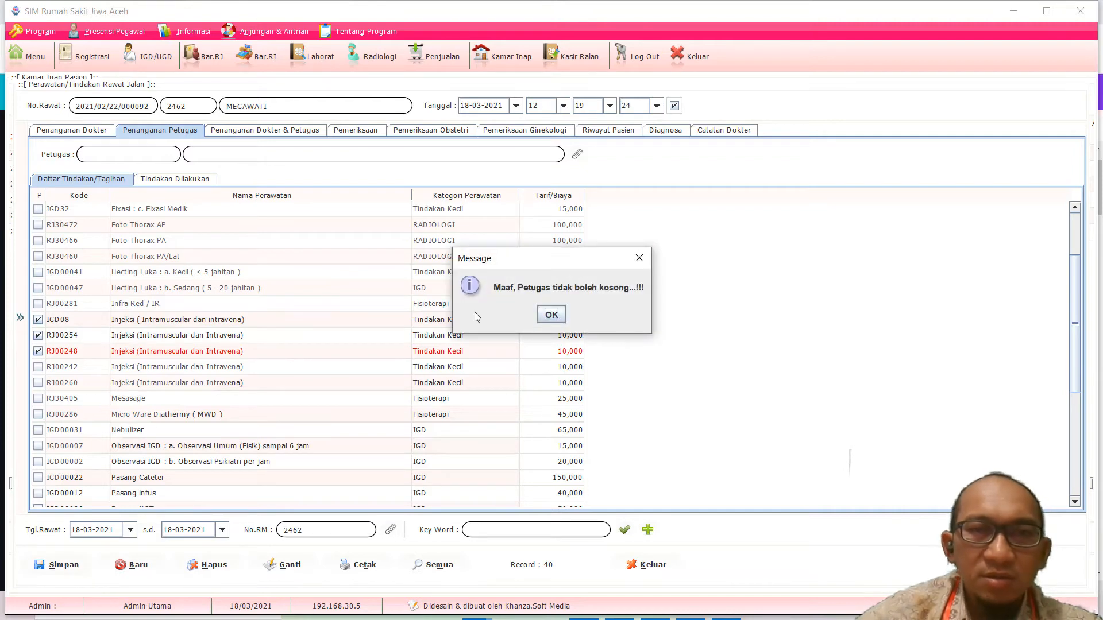
left_click(543, 320)
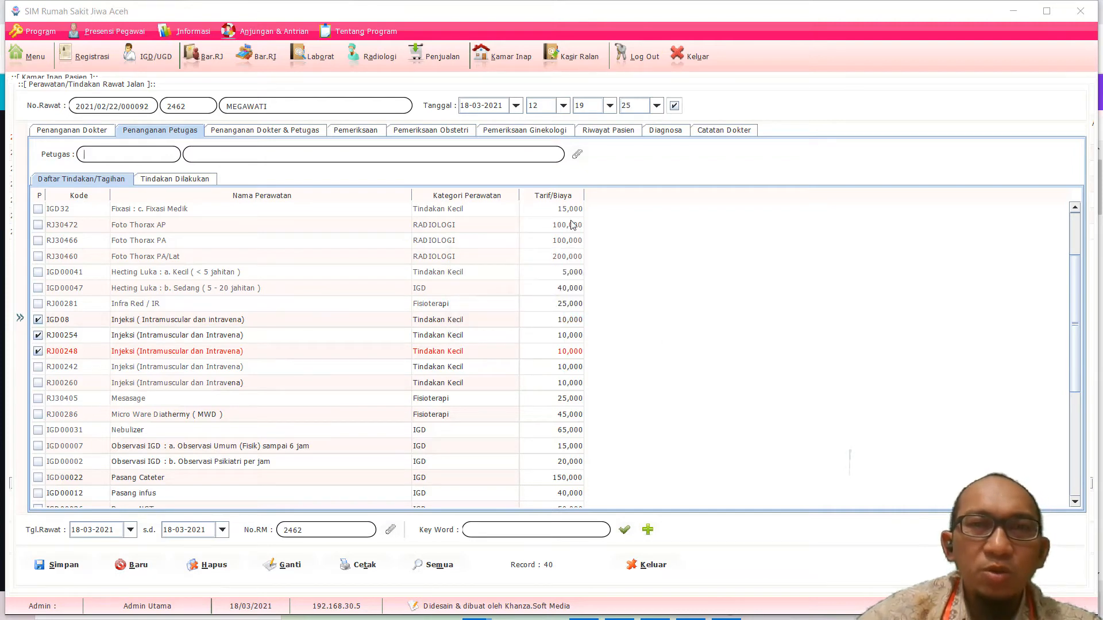
left_click(577, 156)
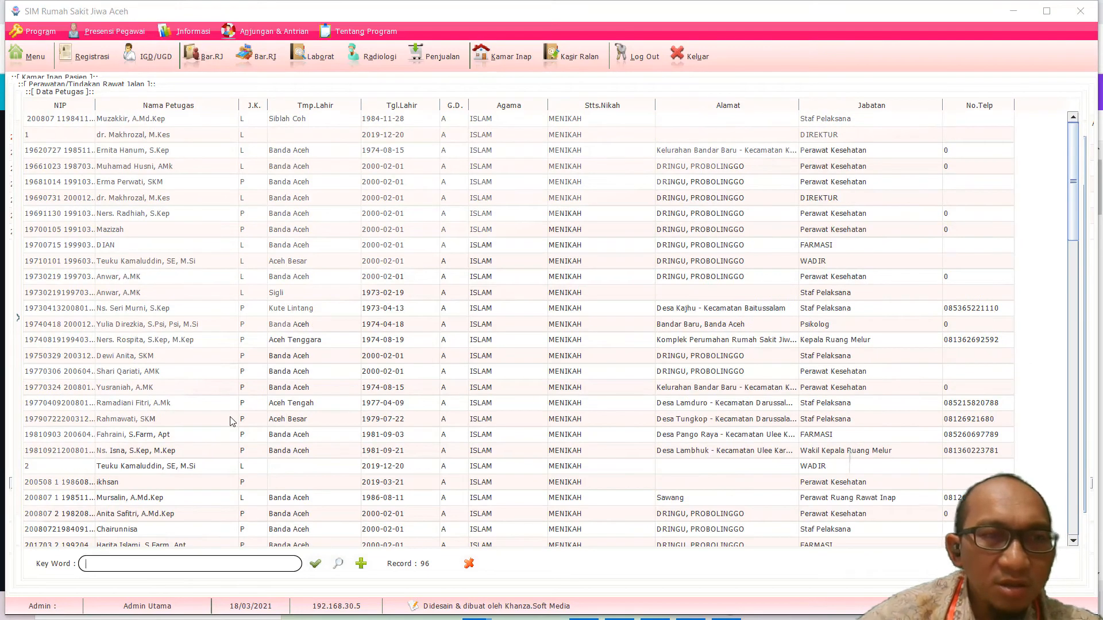
left_click(79, 229)
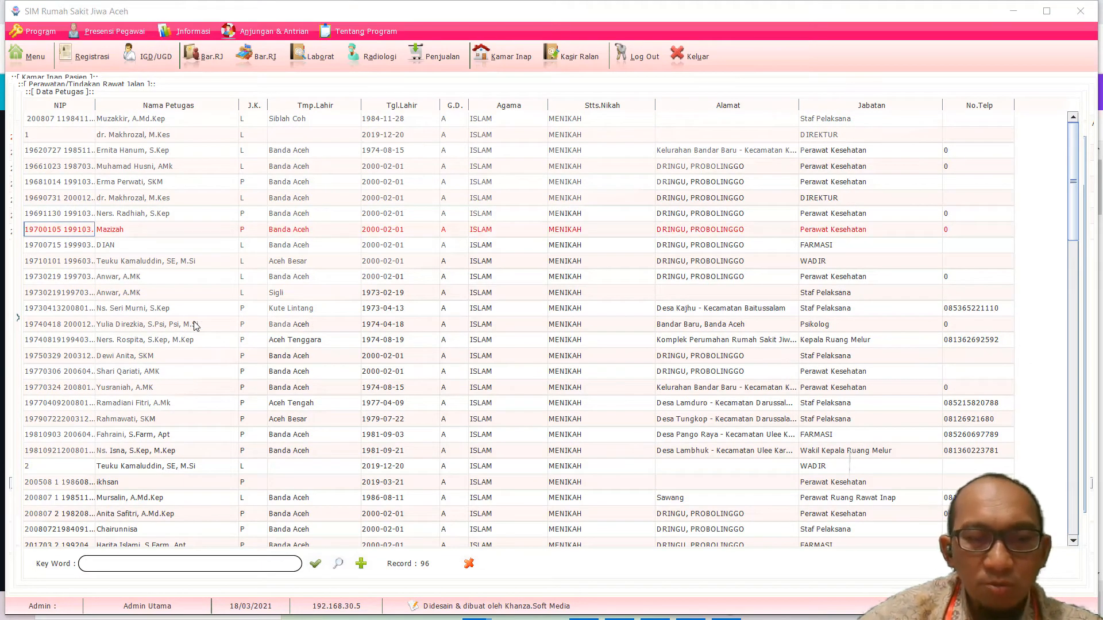
key("Return")
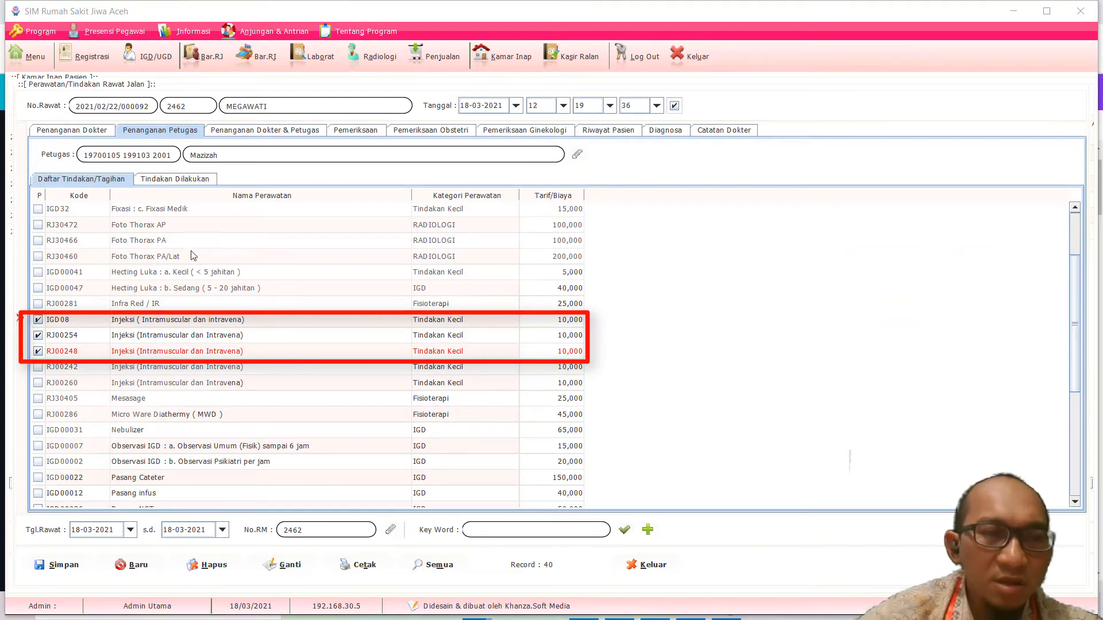
left_click(61, 570)
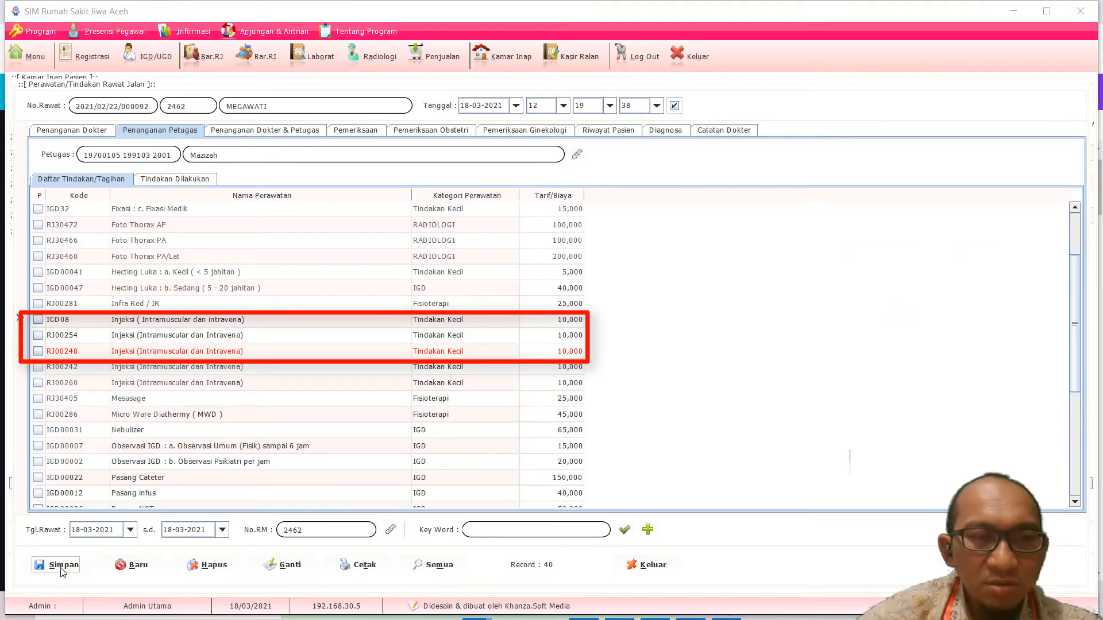
Step: Check Tindakan Dilakukan for the three newly saved injection rows
left_click(167, 179)
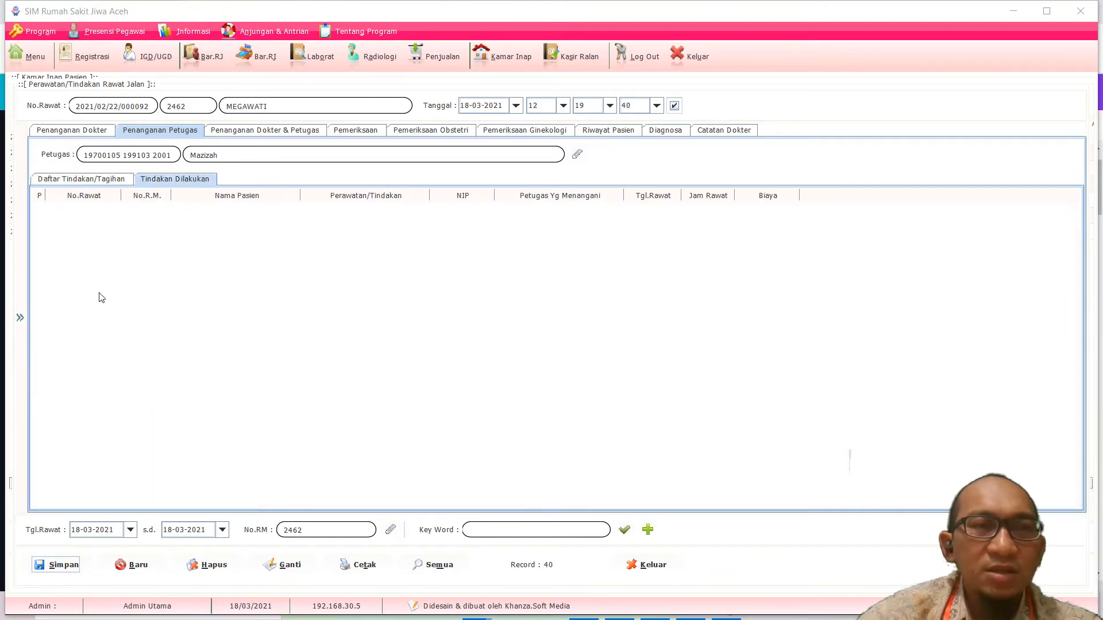
left_click(96, 180)
left_click(175, 180)
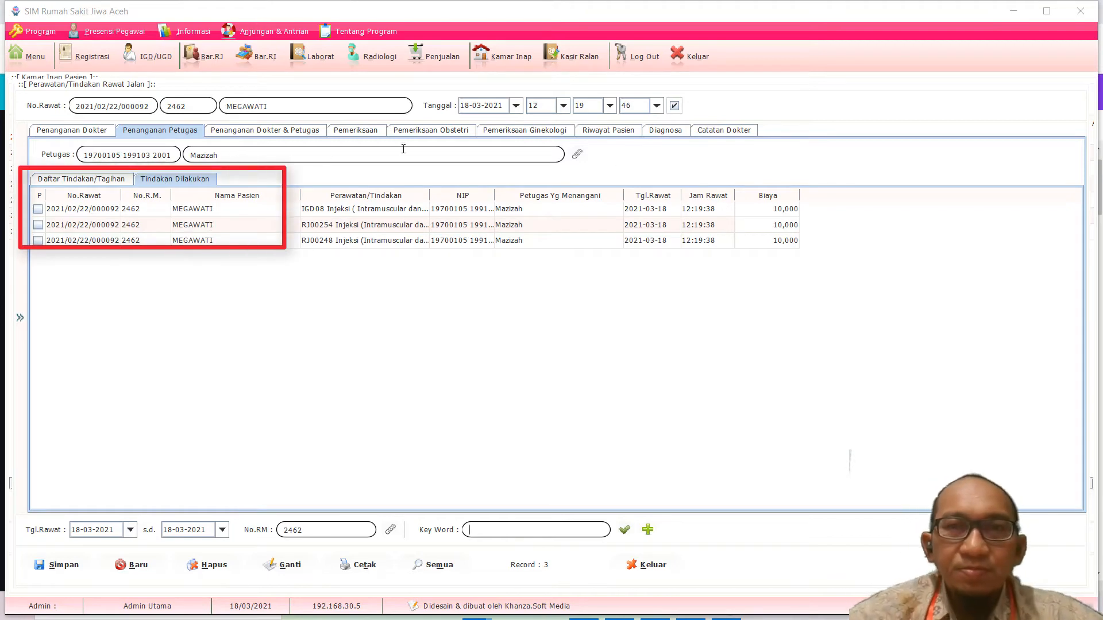
Step: Review the Riwayat Pasien history showing registration details and the paranoid schizophrenia diagnosis
left_click(622, 134)
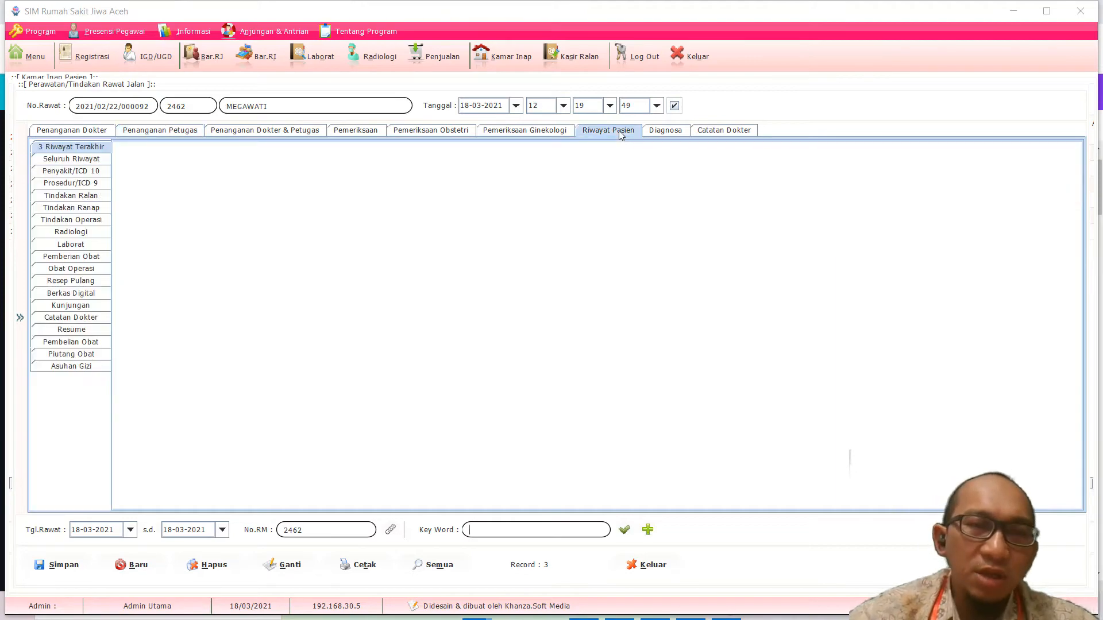
scroll(522, 232, "up", 10)
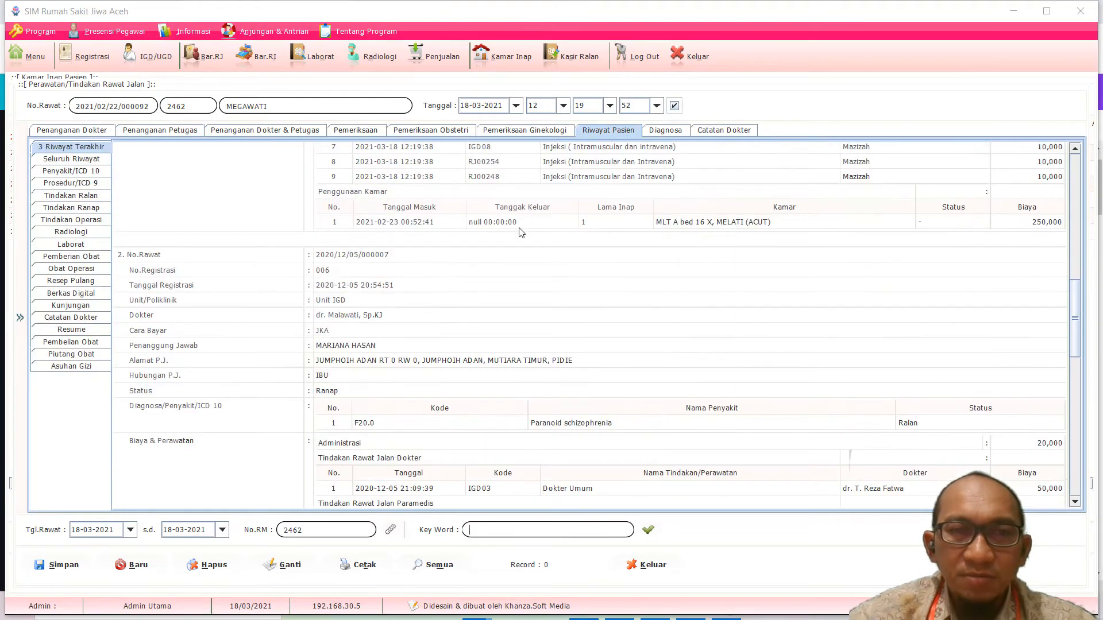
scroll(521, 232, "down", 5)
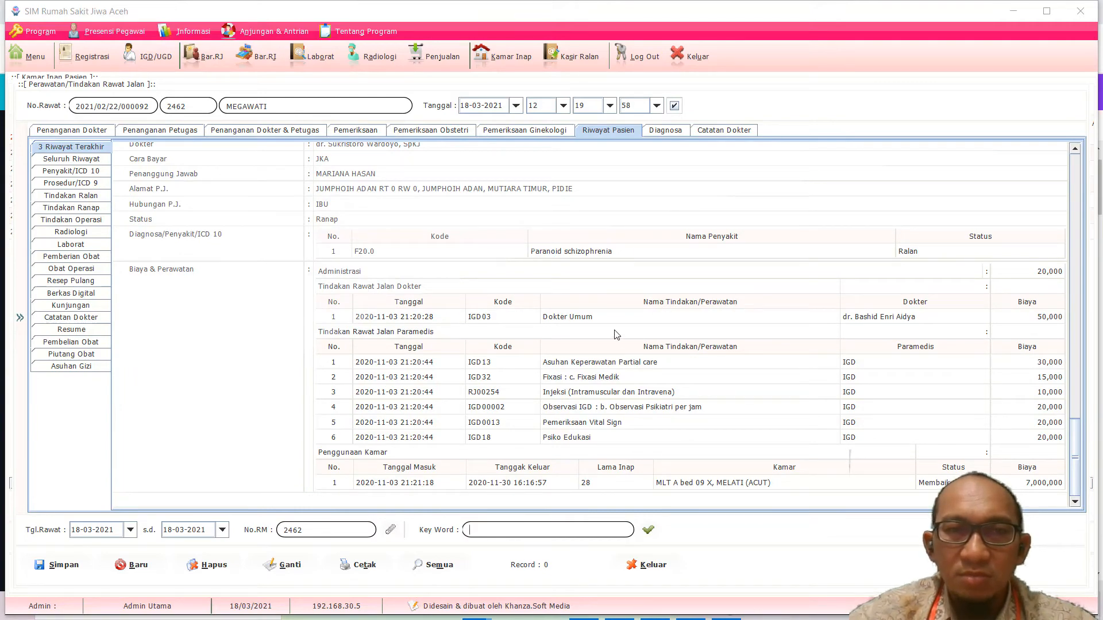
scroll(617, 335, "up", 15)
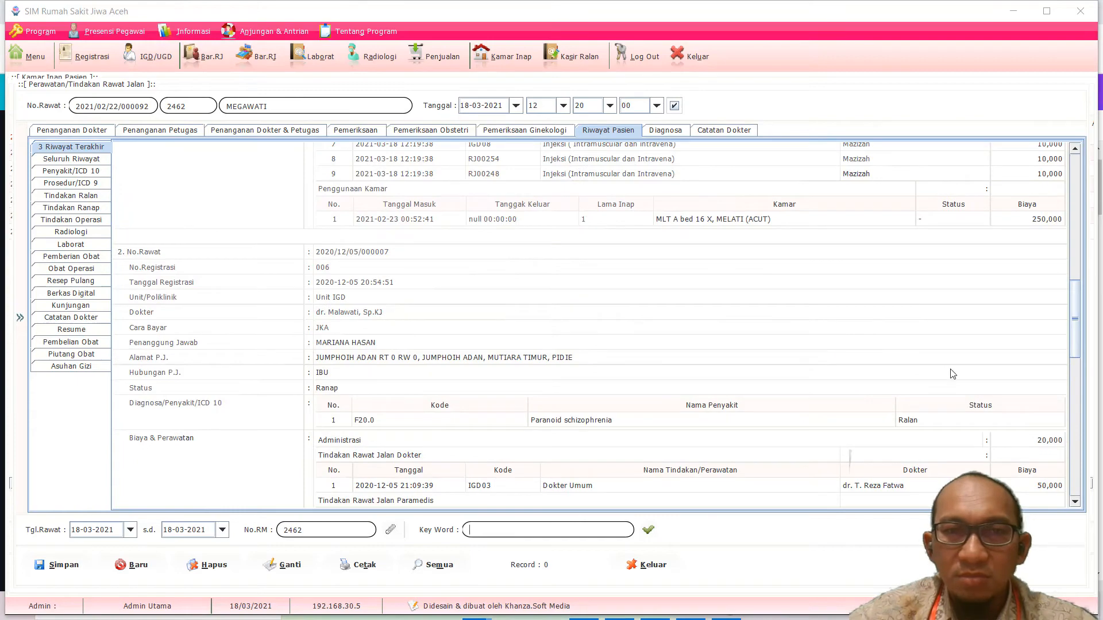
scroll(1074, 235, "up", 2)
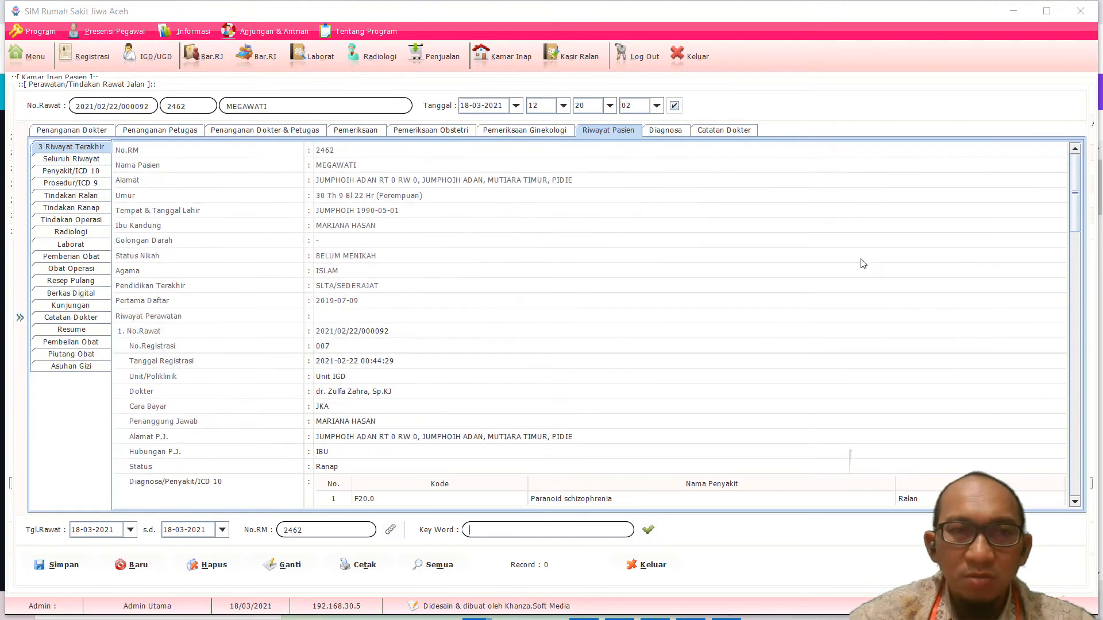
scroll(718, 362, "down", 10)
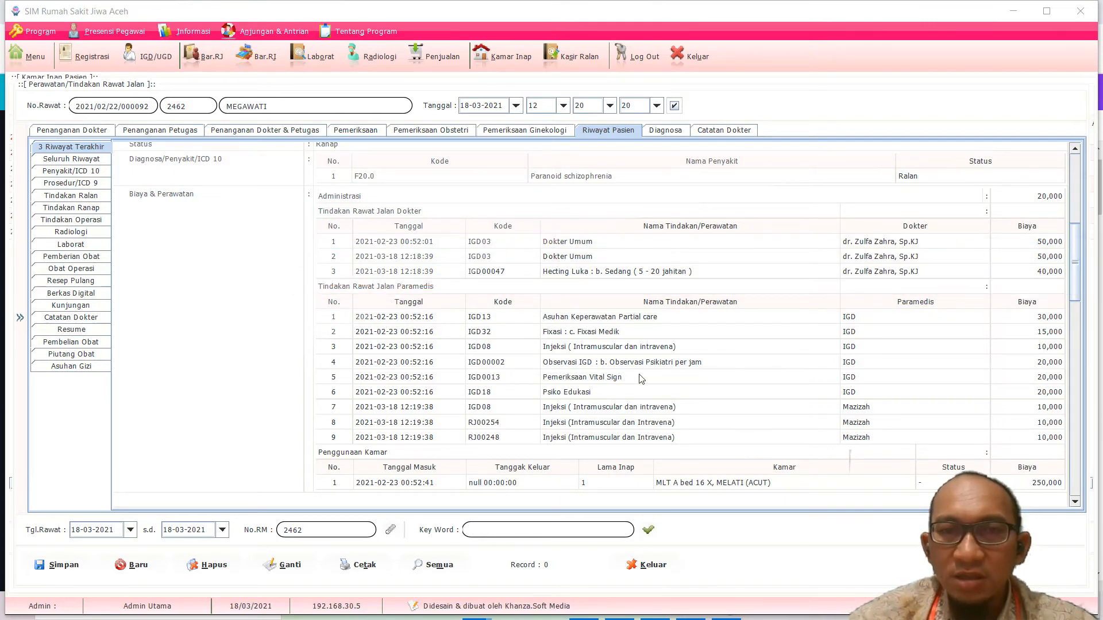
scroll(640, 376, "down", 2)
scroll(611, 420, "up", 2)
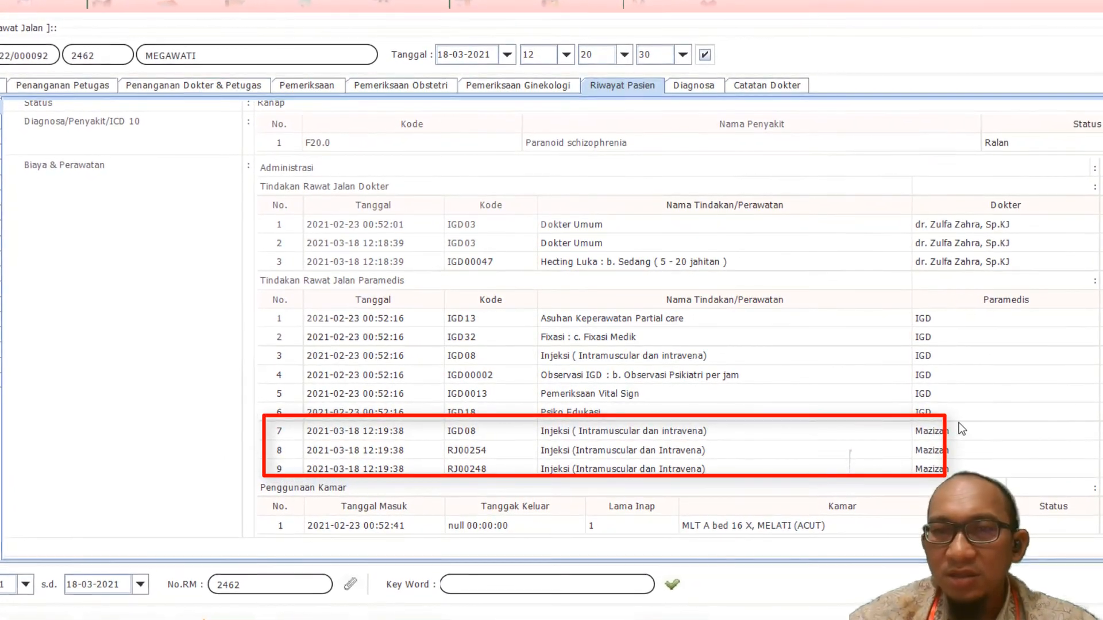
scroll(909, 463, "down", 3)
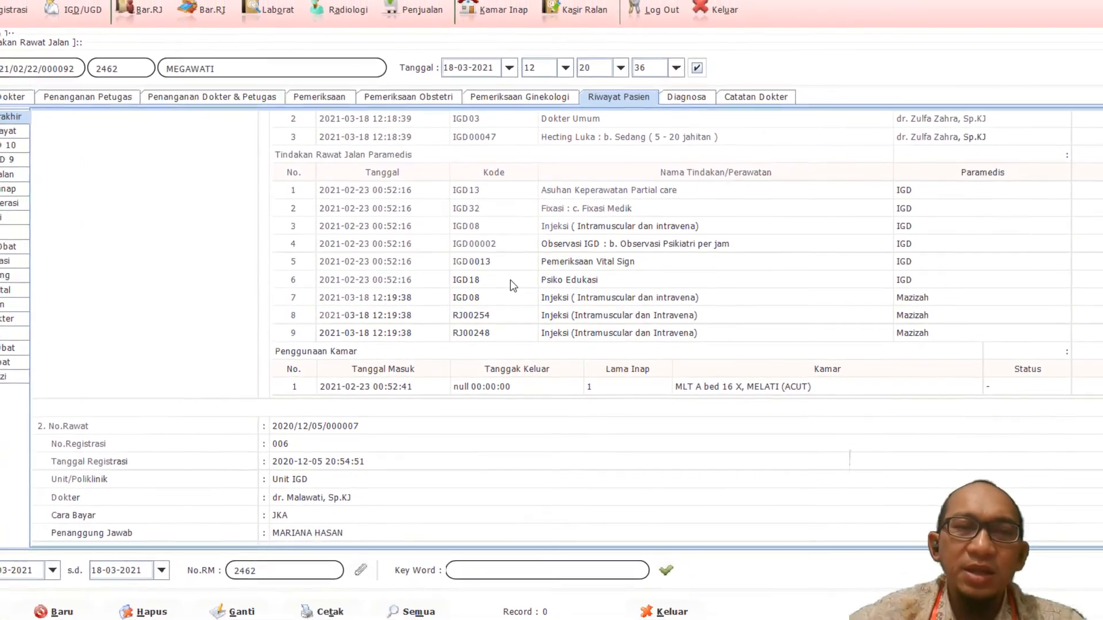
scroll(490, 315, "up", 10)
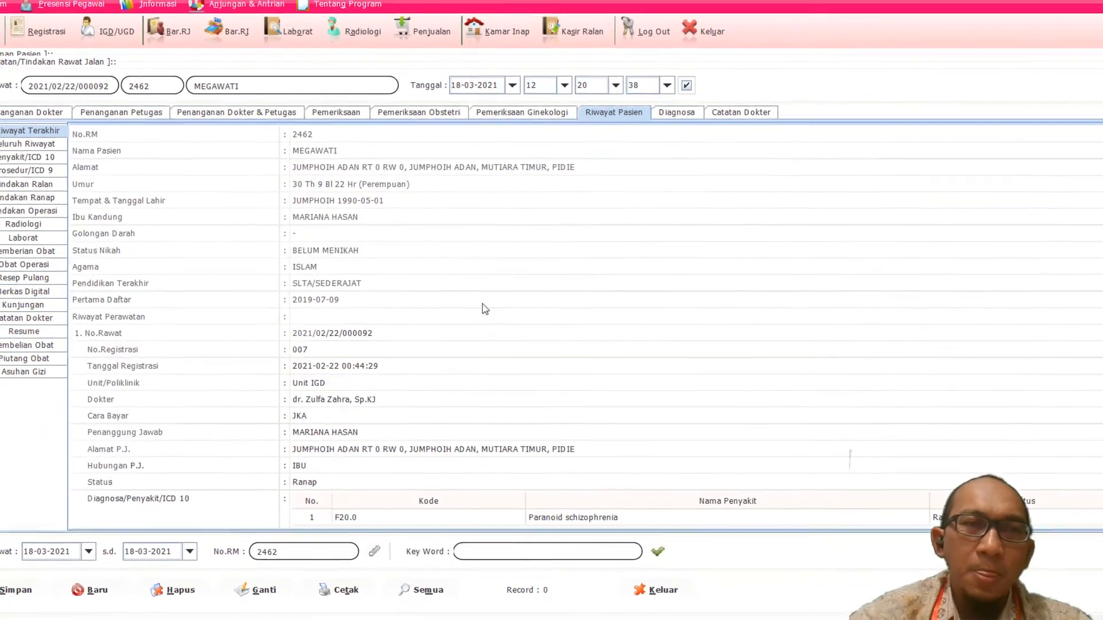
Step: Close the treatment window and open Billing/Pembayaran Pasien for the first Kamar Inap patient
left_click(656, 576)
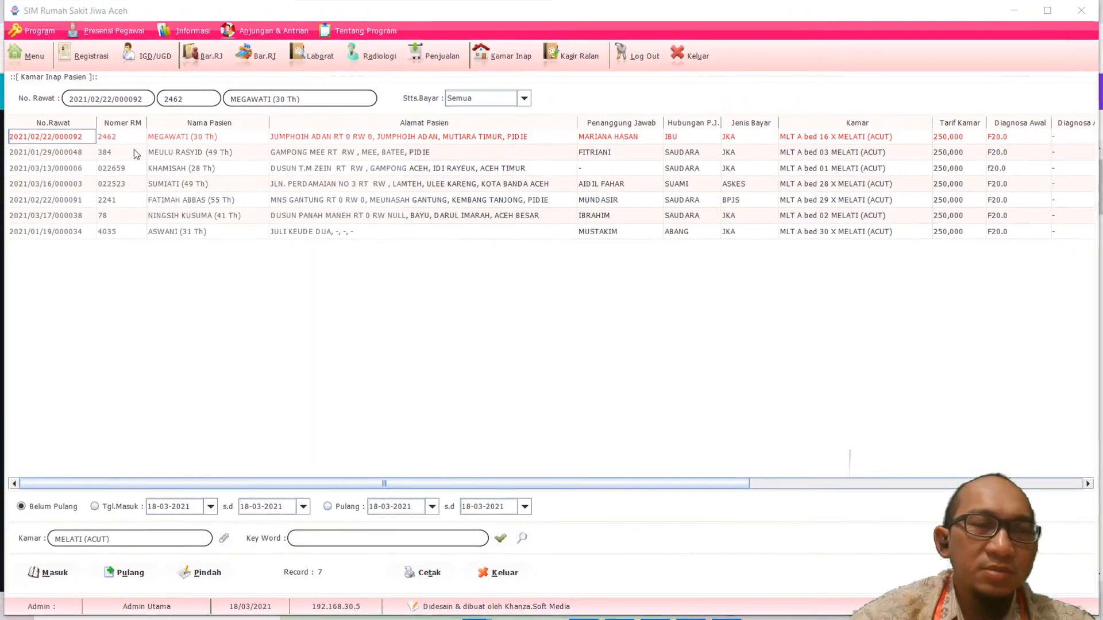
left_click(105, 152)
left_click(104, 137)
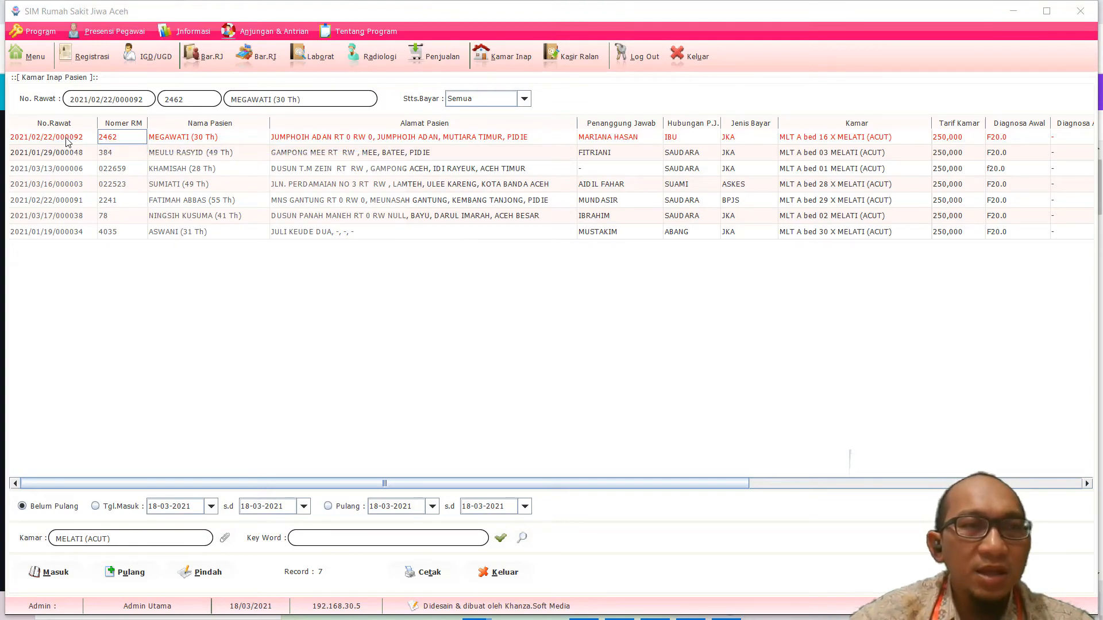
right_click(68, 142)
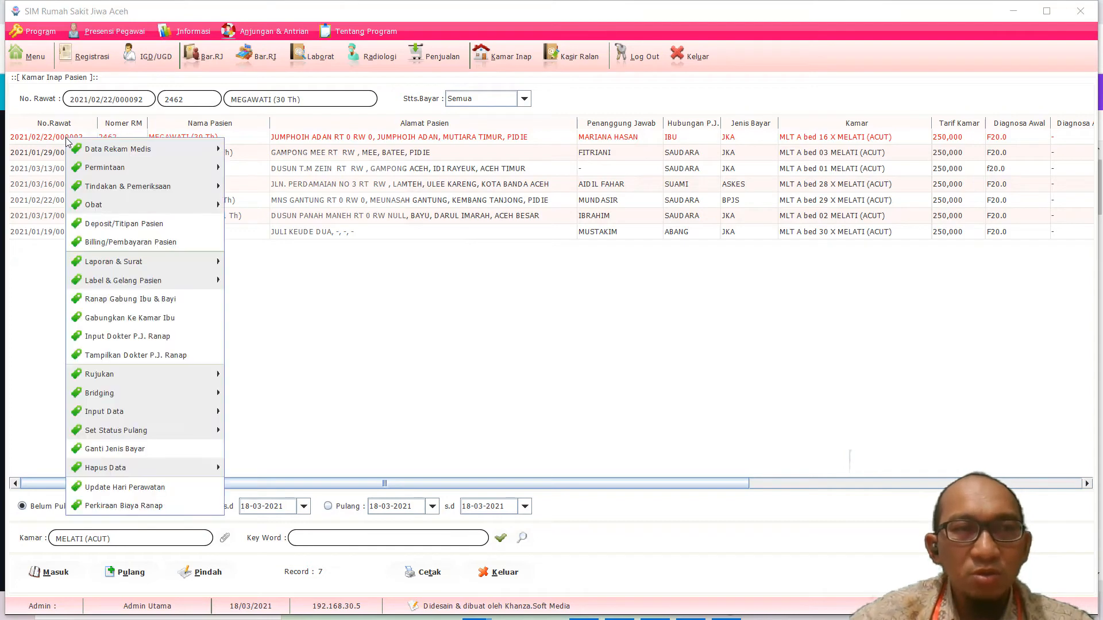
left_click(143, 242)
Step: Dismiss the outstanding payment confirmation and scroll through the Data Tagihan charges
left_click(569, 314)
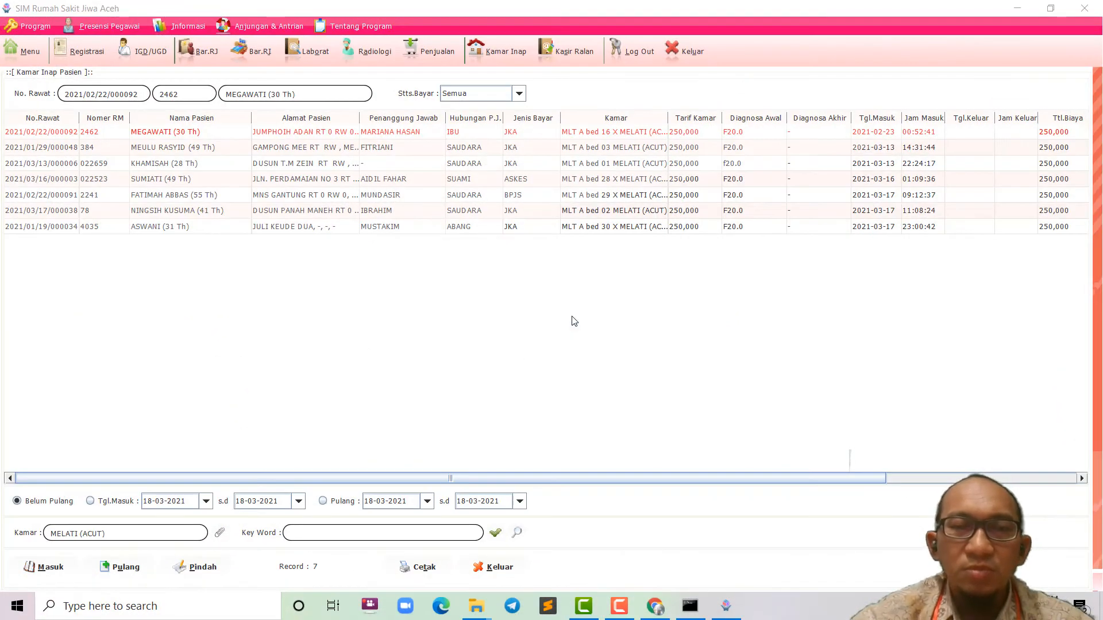
scroll(304, 326, "down", 3)
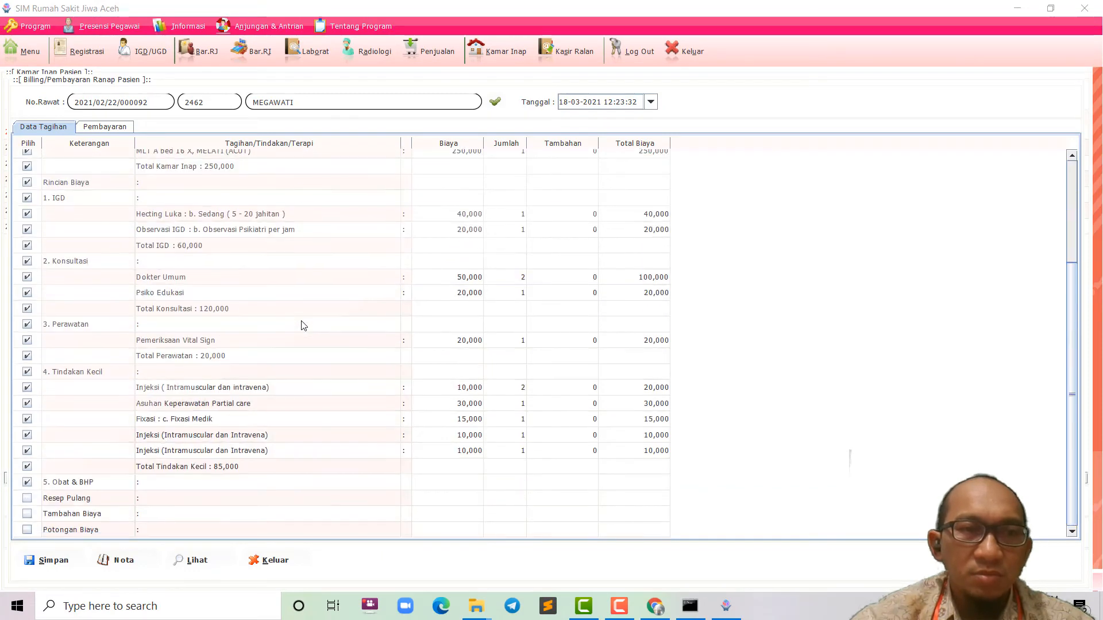
scroll(303, 326, "up", 3)
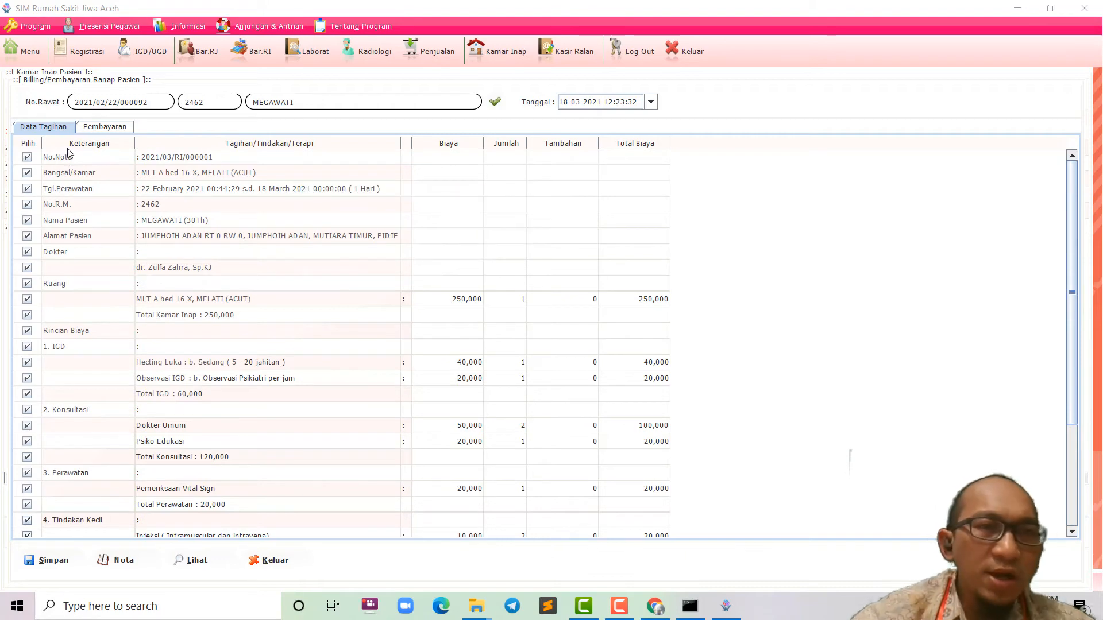
scroll(247, 230, "down", 1)
scroll(245, 230, "down", 2)
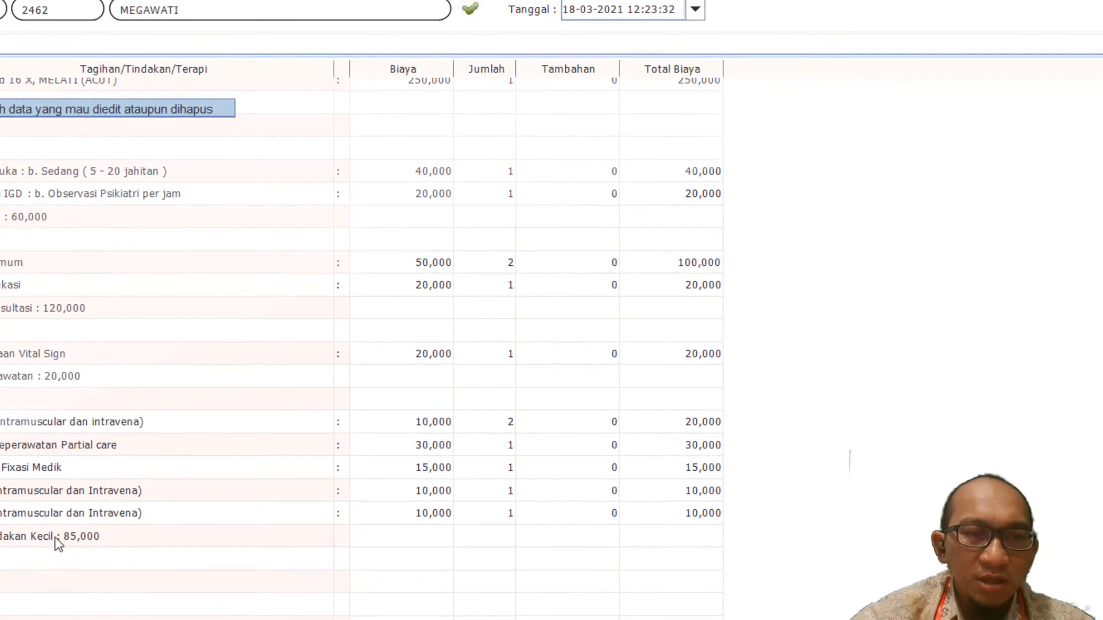
Step: Inspect the Injeksi and Obat & BHP charge rows, then request the billing nota
left_click(114, 513)
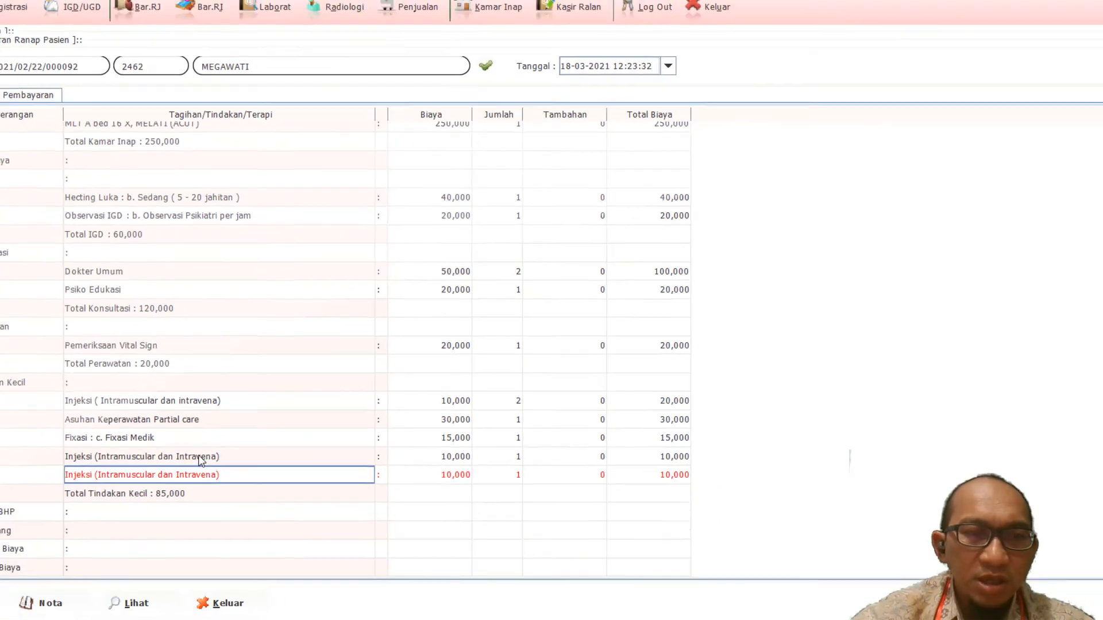
left_click(177, 470)
left_click(162, 411)
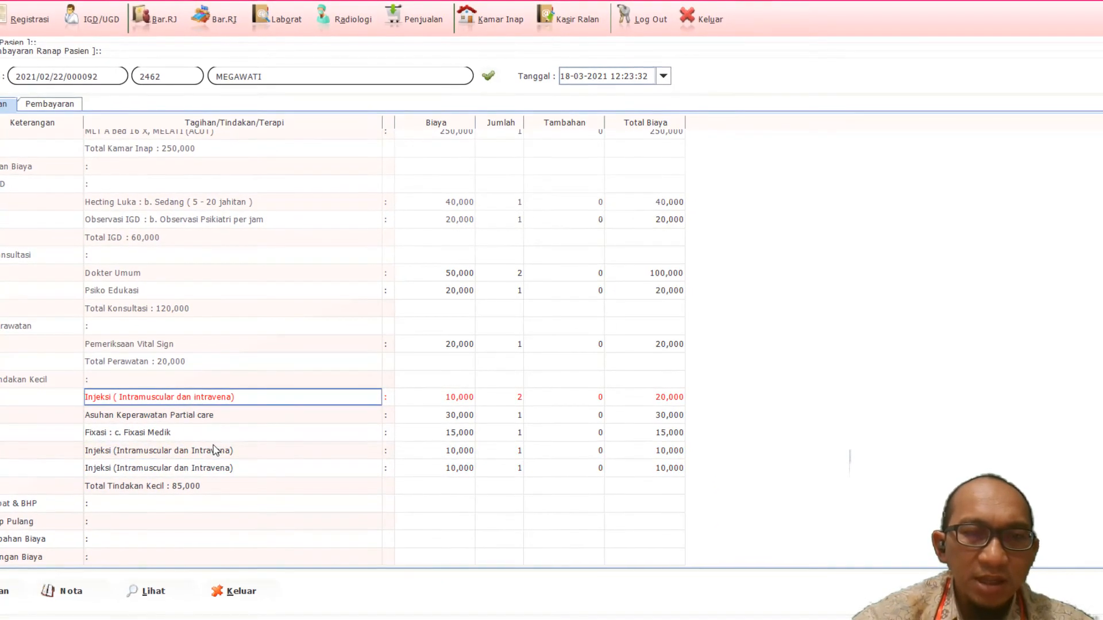
left_click(225, 468)
left_click(242, 450)
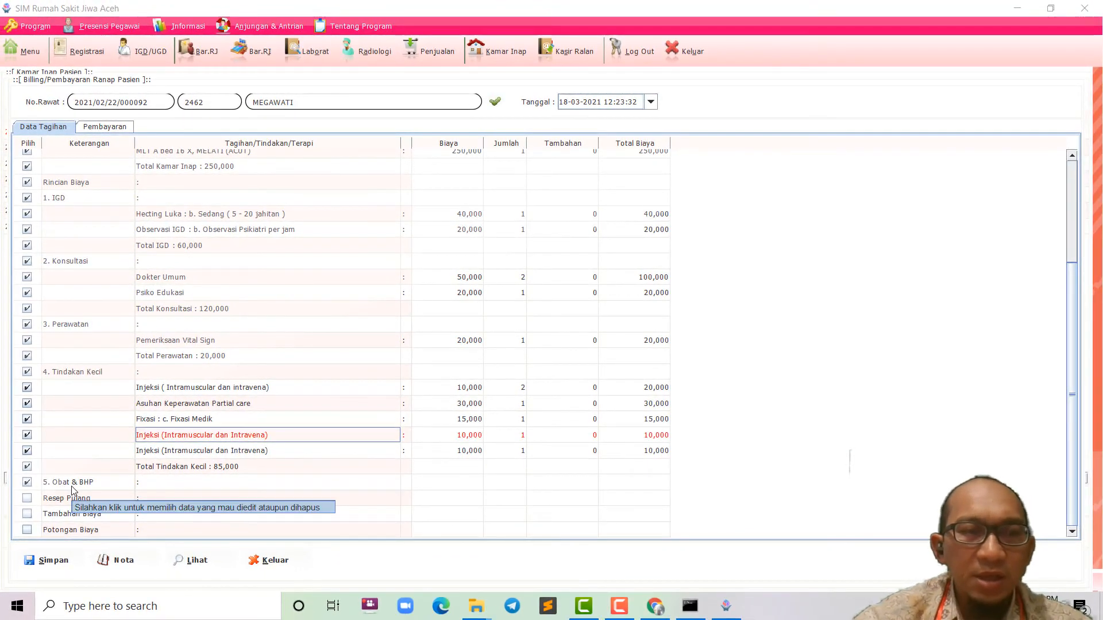
left_click(247, 481)
scroll(245, 473, "up", 3)
left_click(118, 560)
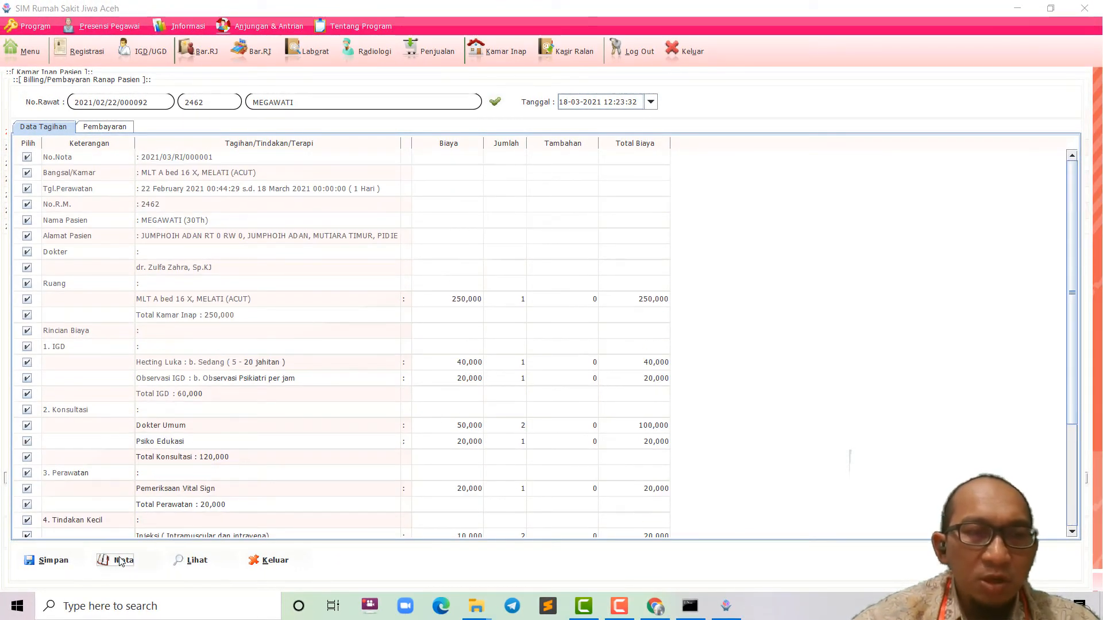
Step: Confirm the nota and cancel Chrome's print dialog to show the 535,000 Billing page
left_click(527, 320)
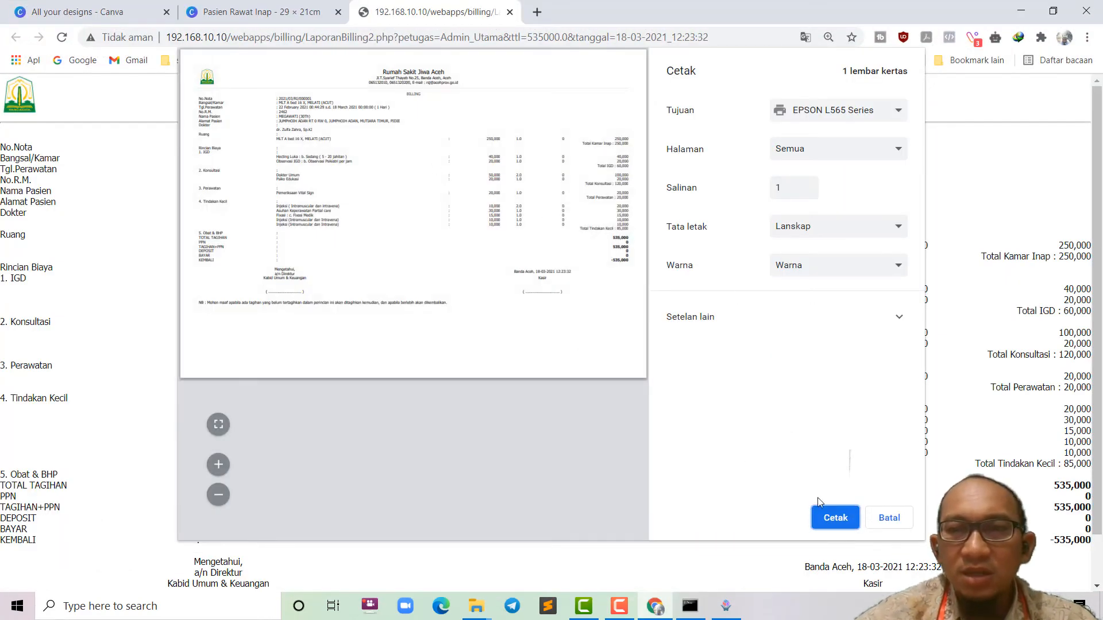
left_click(889, 518)
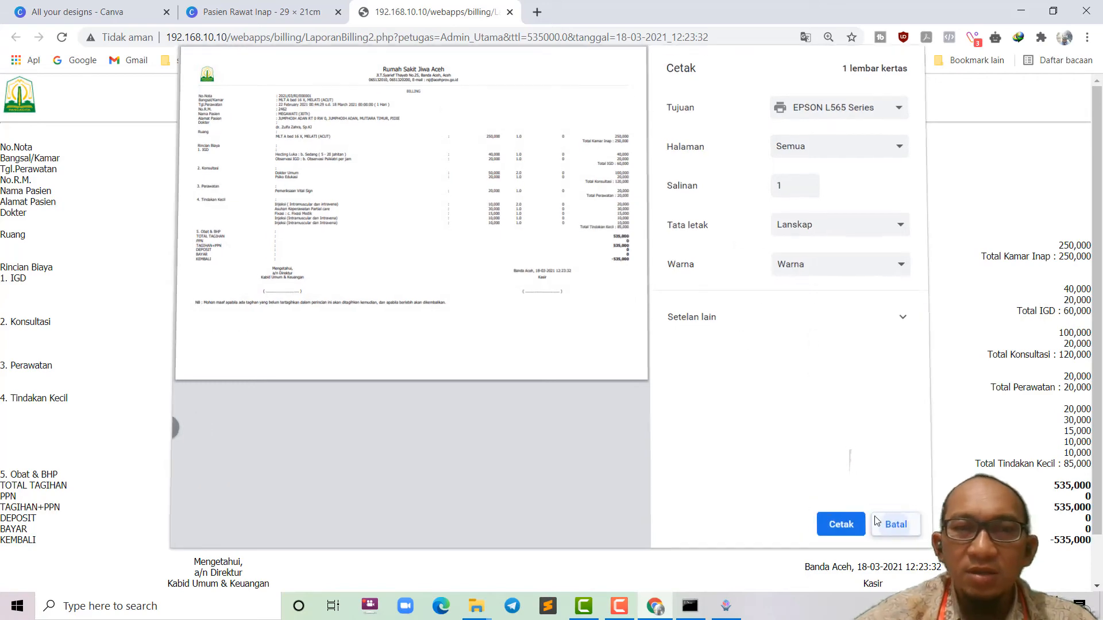
scroll(487, 359, "down", 1)
Step: Scroll through the Billing page down to its signature lines
scroll(484, 357, "up", 1)
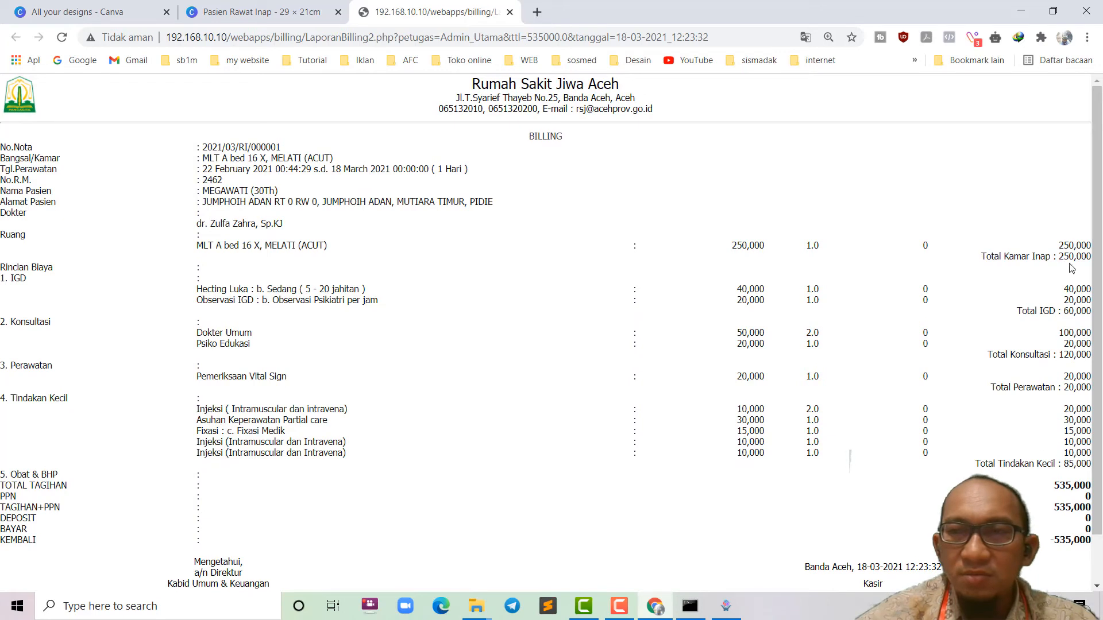
scroll(792, 546, "down", 1)
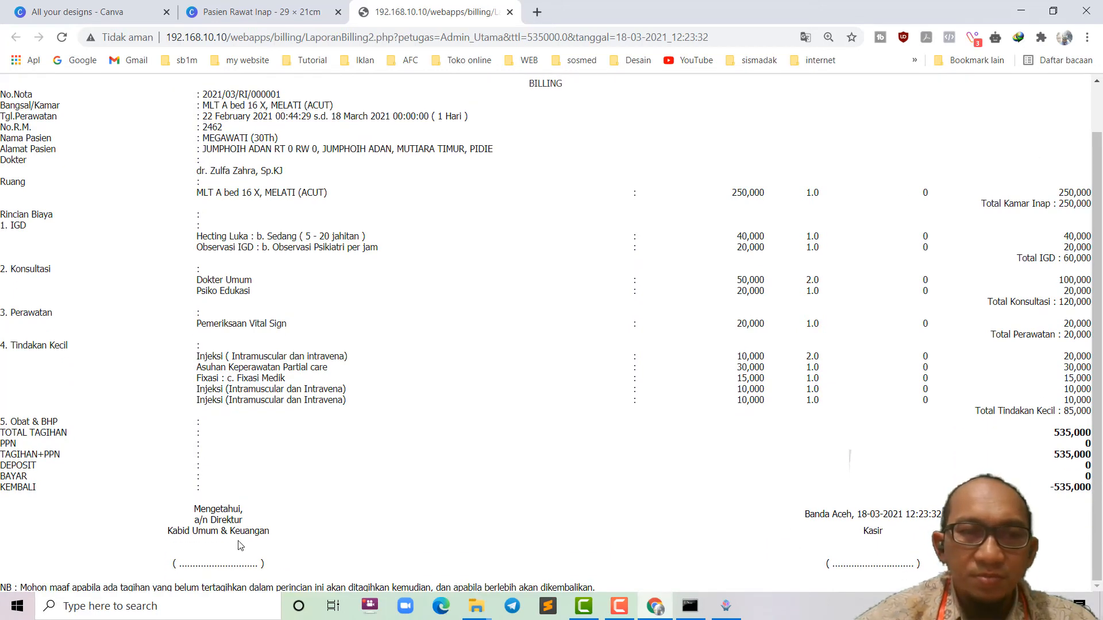
scroll(195, 388, "up", 1)
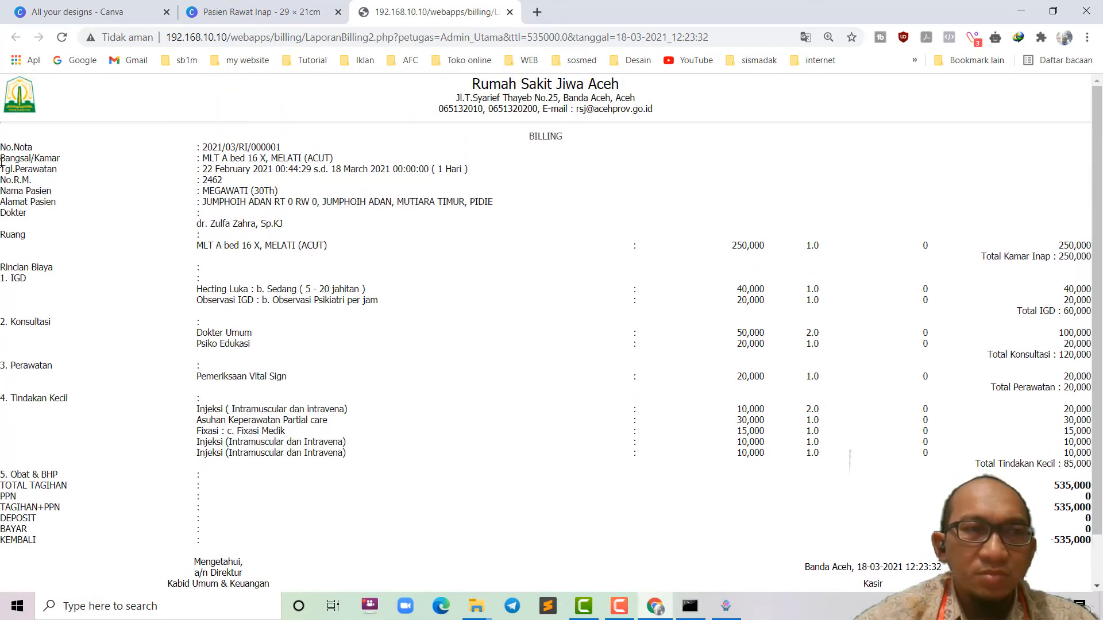
scroll(332, 473, "down", 1)
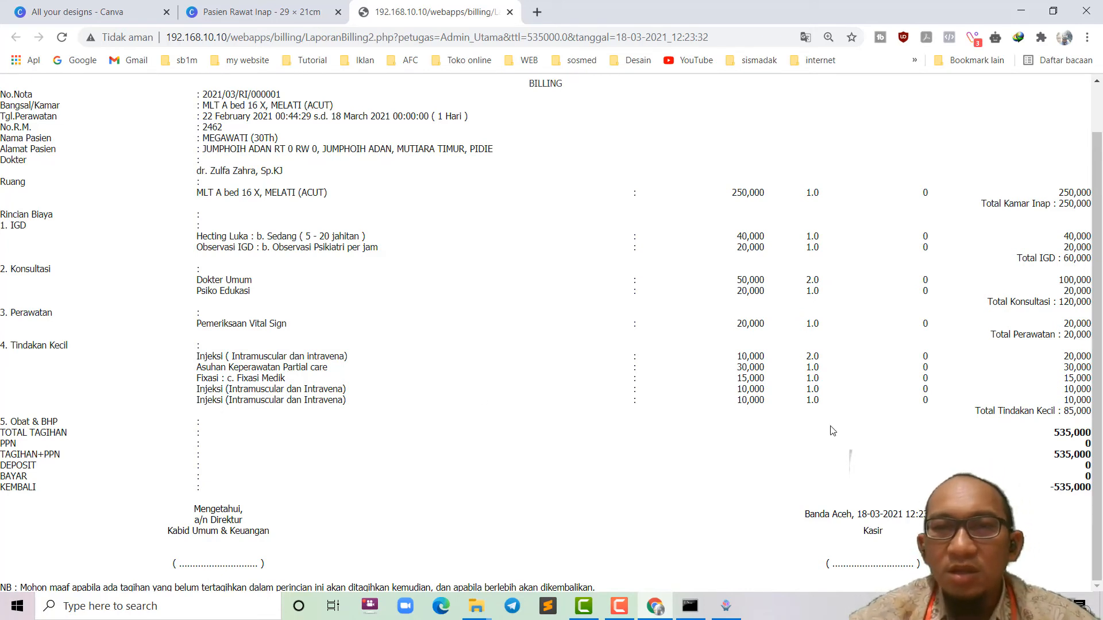
scroll(545, 366, "up", 1)
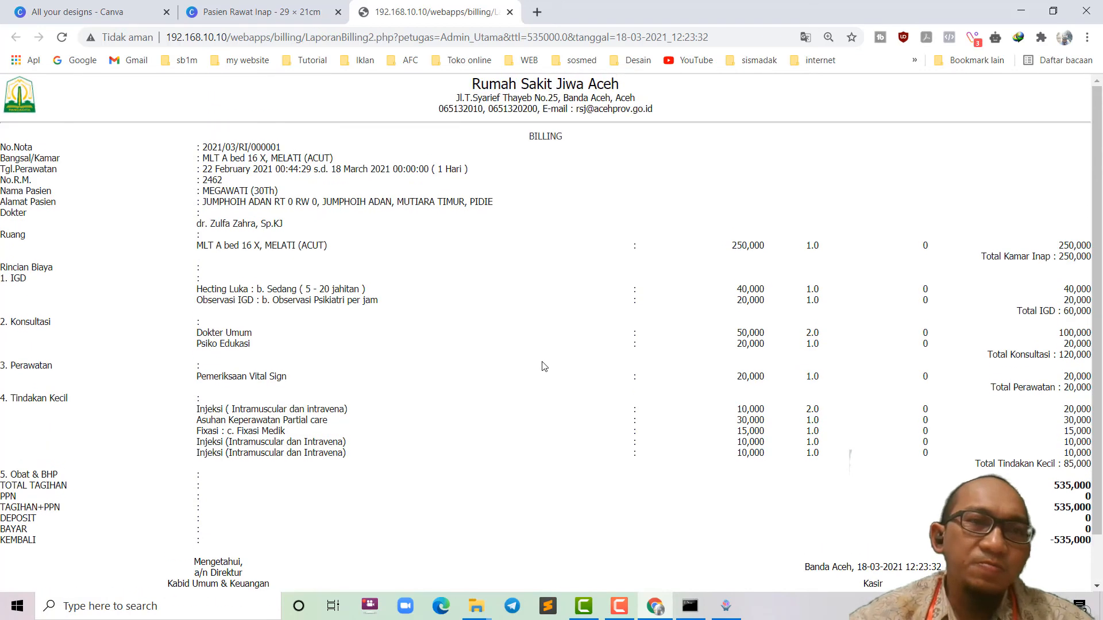
scroll(544, 367, "down", 1)
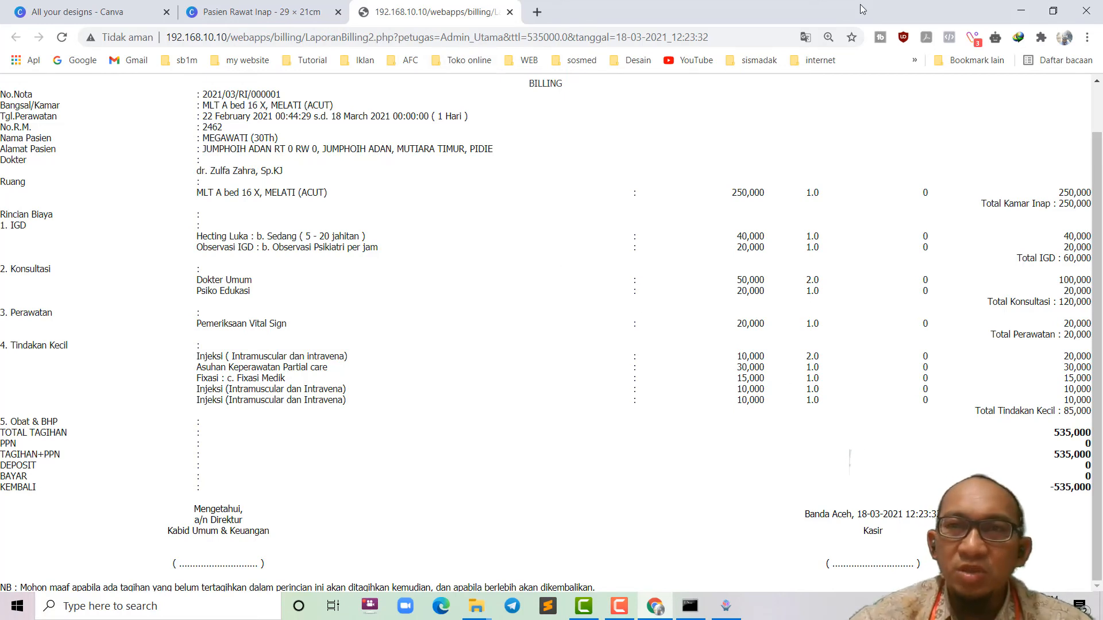
scroll(577, 298, "up", 1)
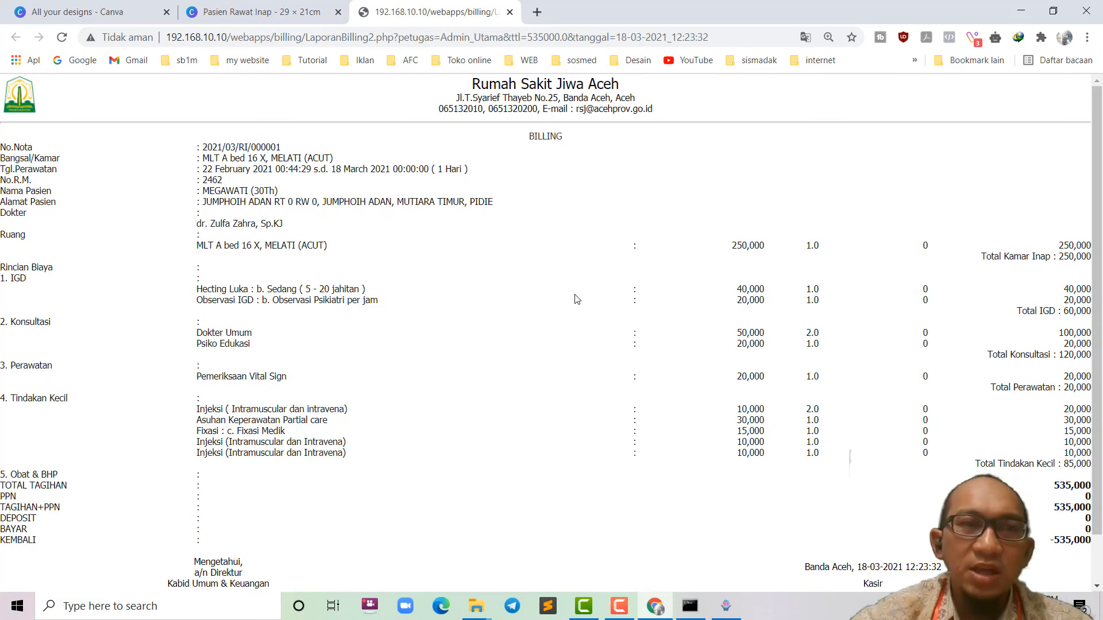
Step: Return to SIM Rumah Sakit Jiwa Aceh and select a patient row in the ward list
left_click(726, 606)
left_click(176, 139)
left_click(174, 119)
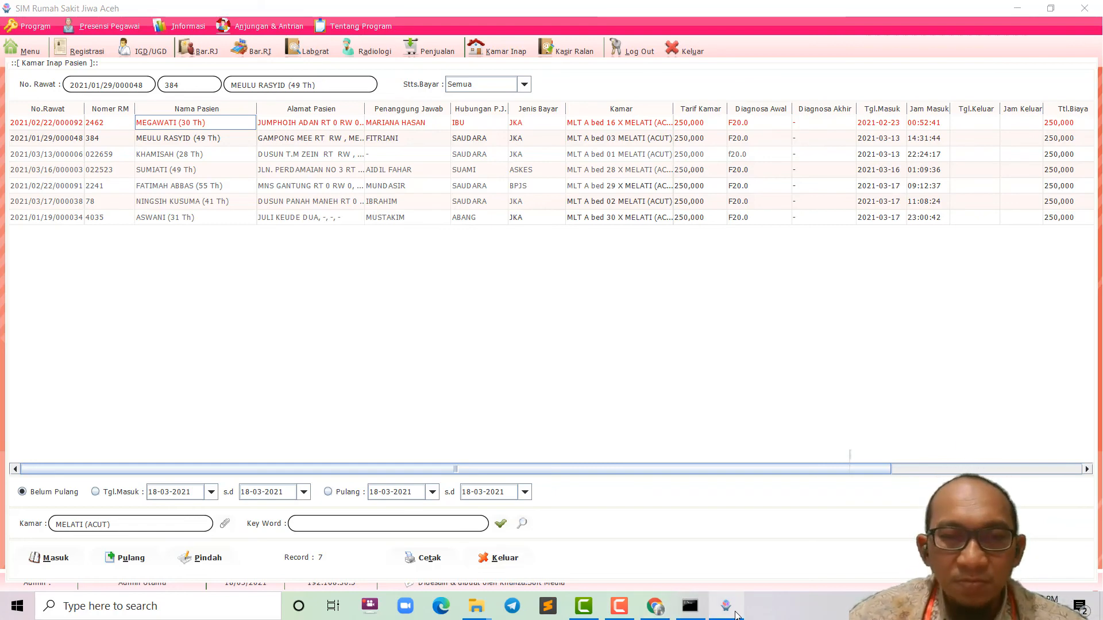
mouse_move(736, 614)
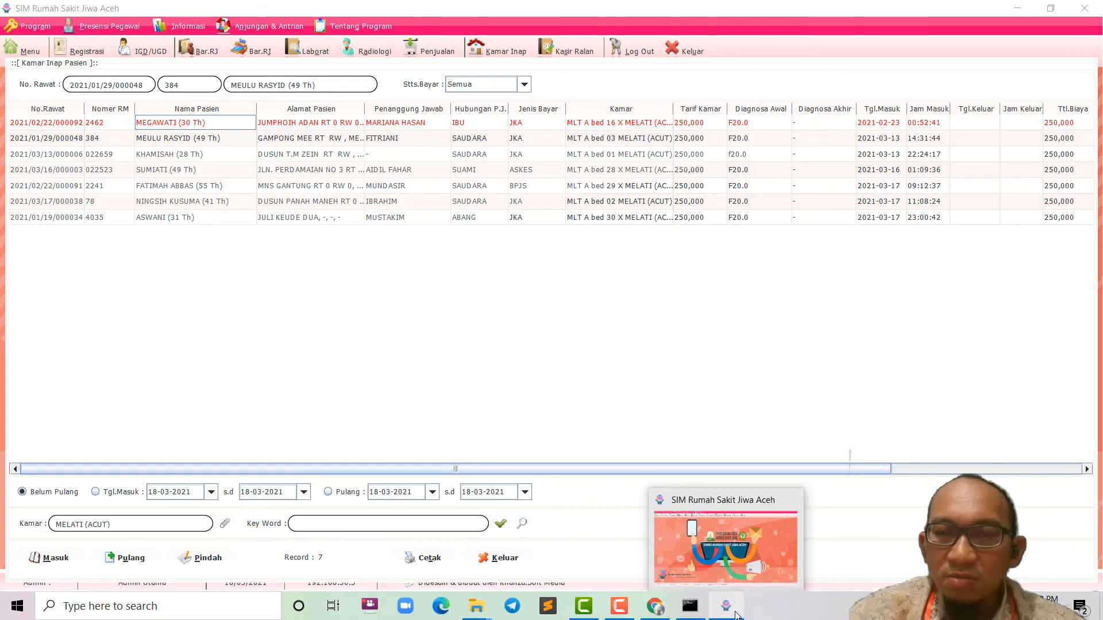
key("alt+k")
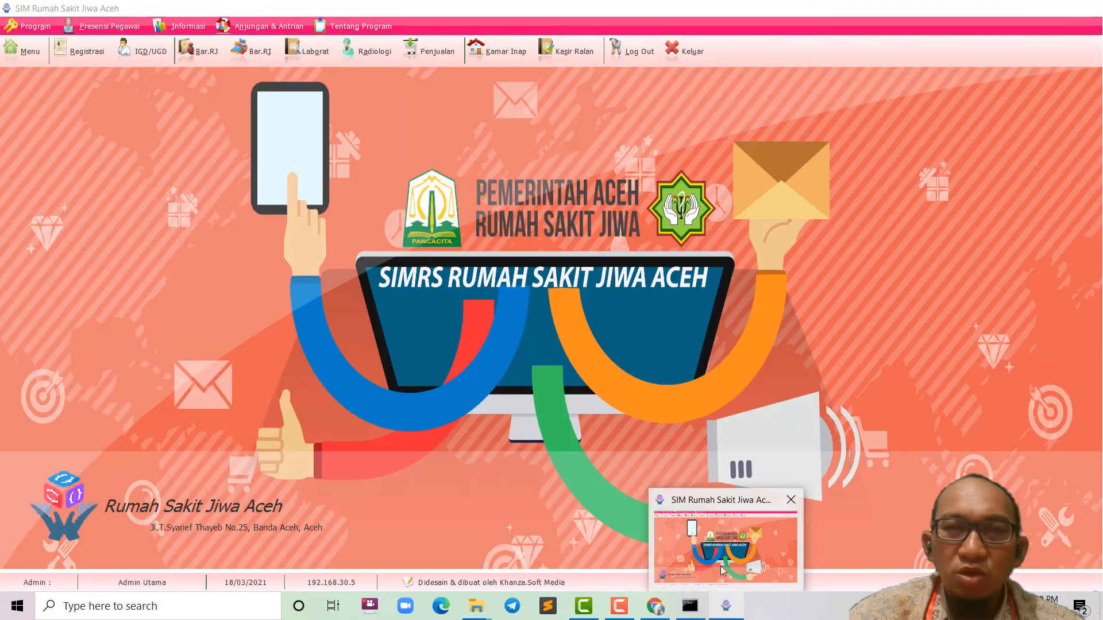
left_click(725, 546)
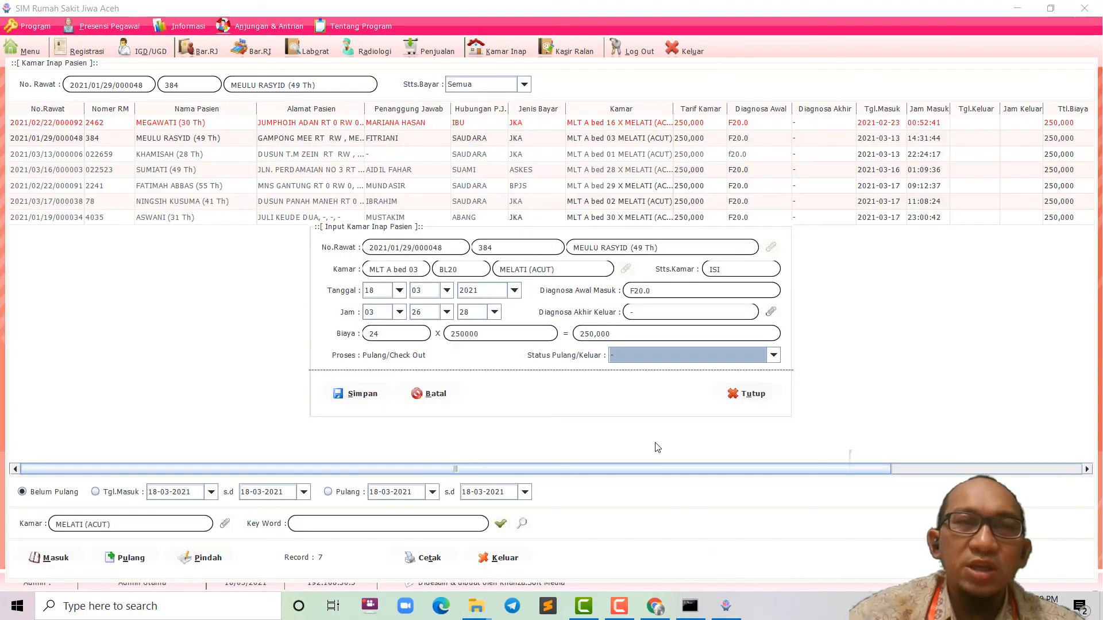
left_click(753, 396)
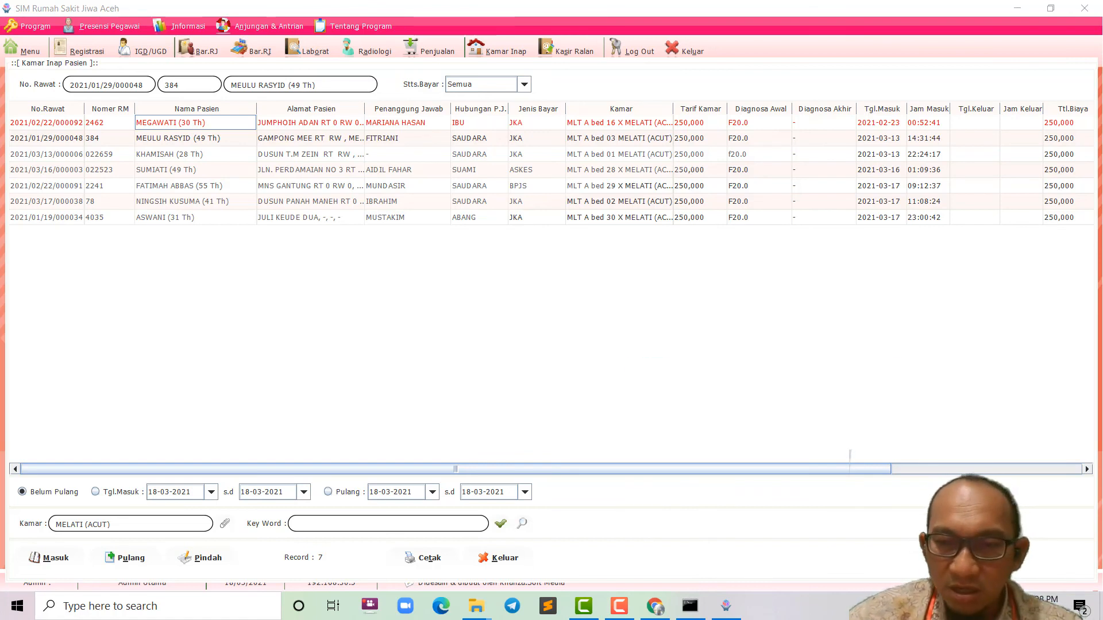
left_click(690, 606)
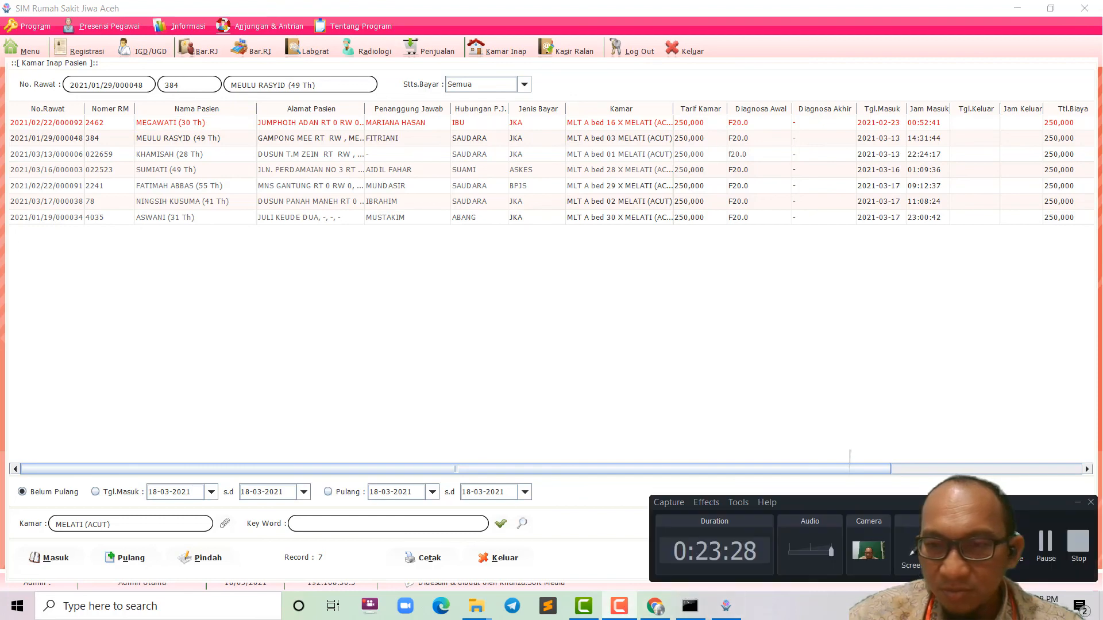